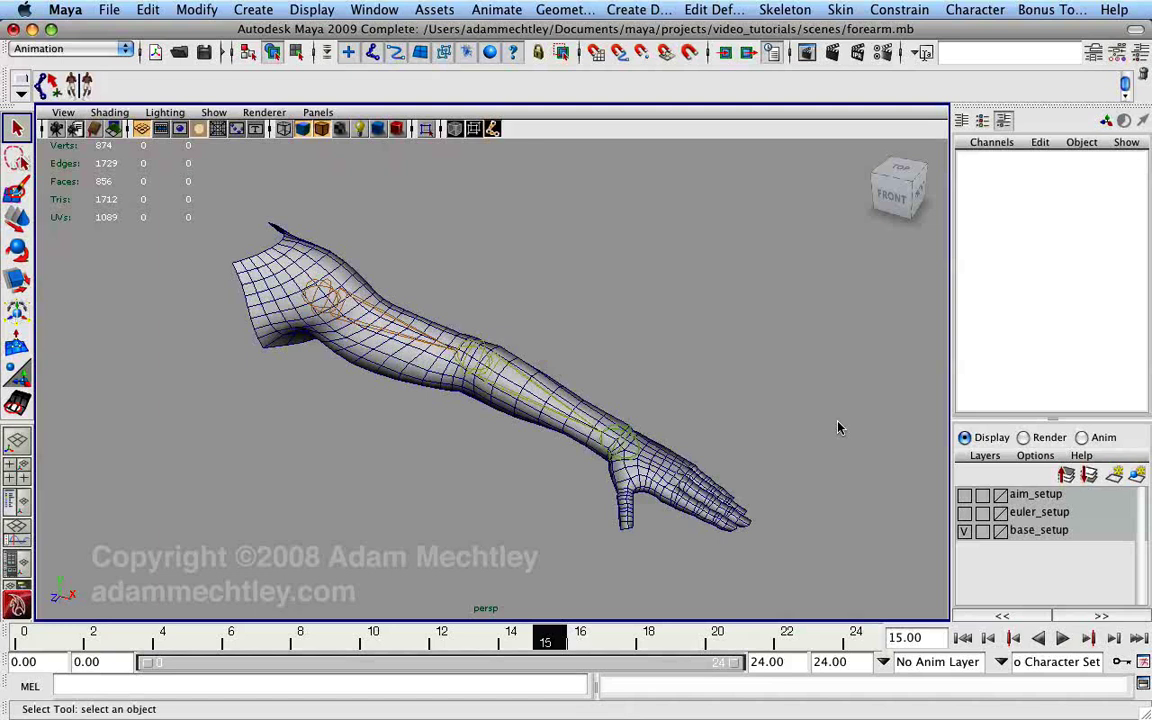
Step: Walk down the base arm's joint chain from LeftShoulder through LeftElbow to LeftHand
left_click(322, 287)
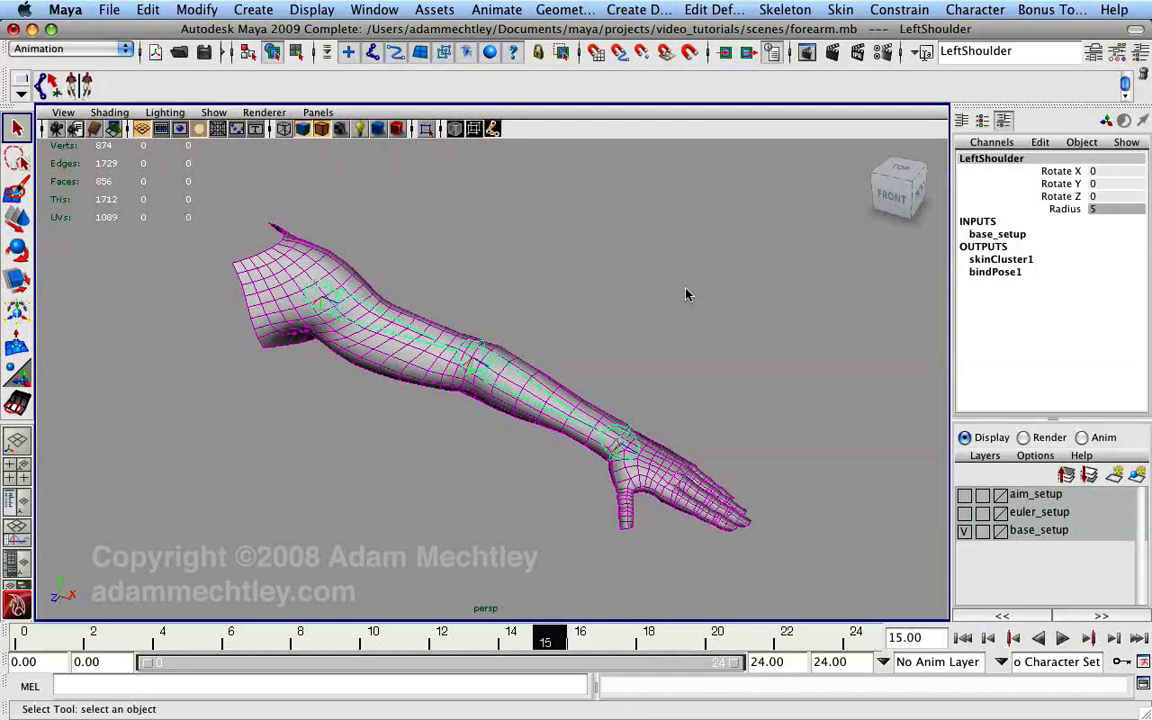
key("Down")
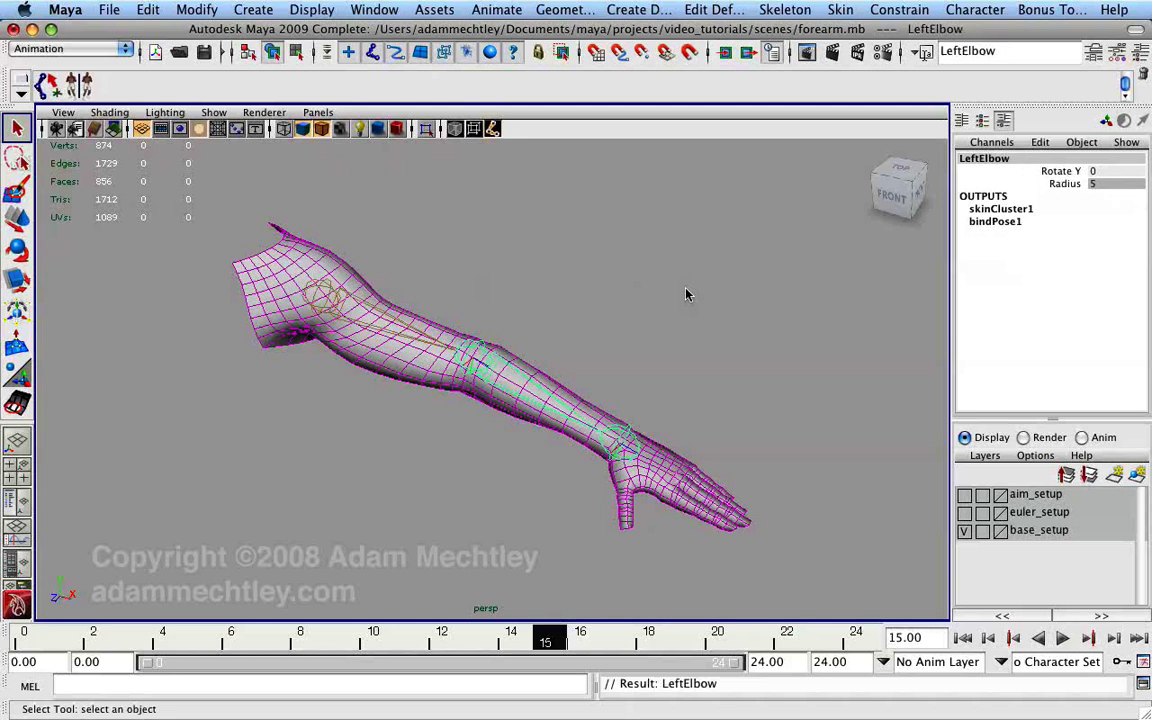
key("Down")
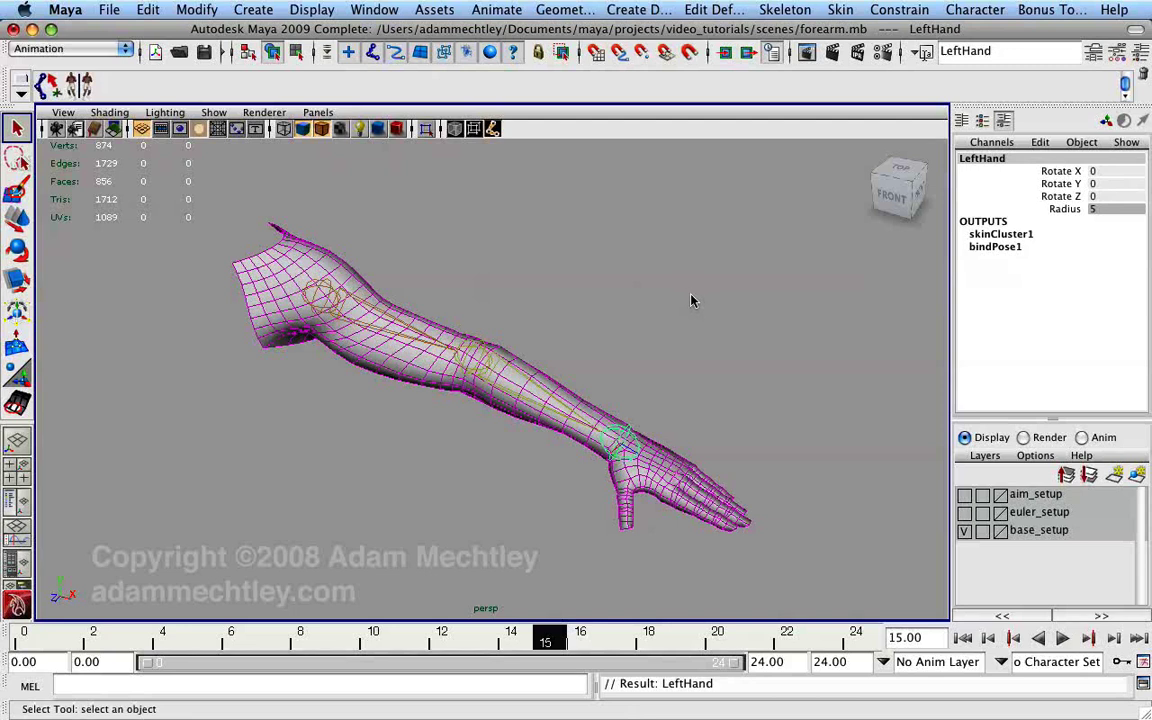
Step: Try rotating the LeftHand joint about 25 degrees around X and about 117 degrees around Z, undoing each rotation
key("e")
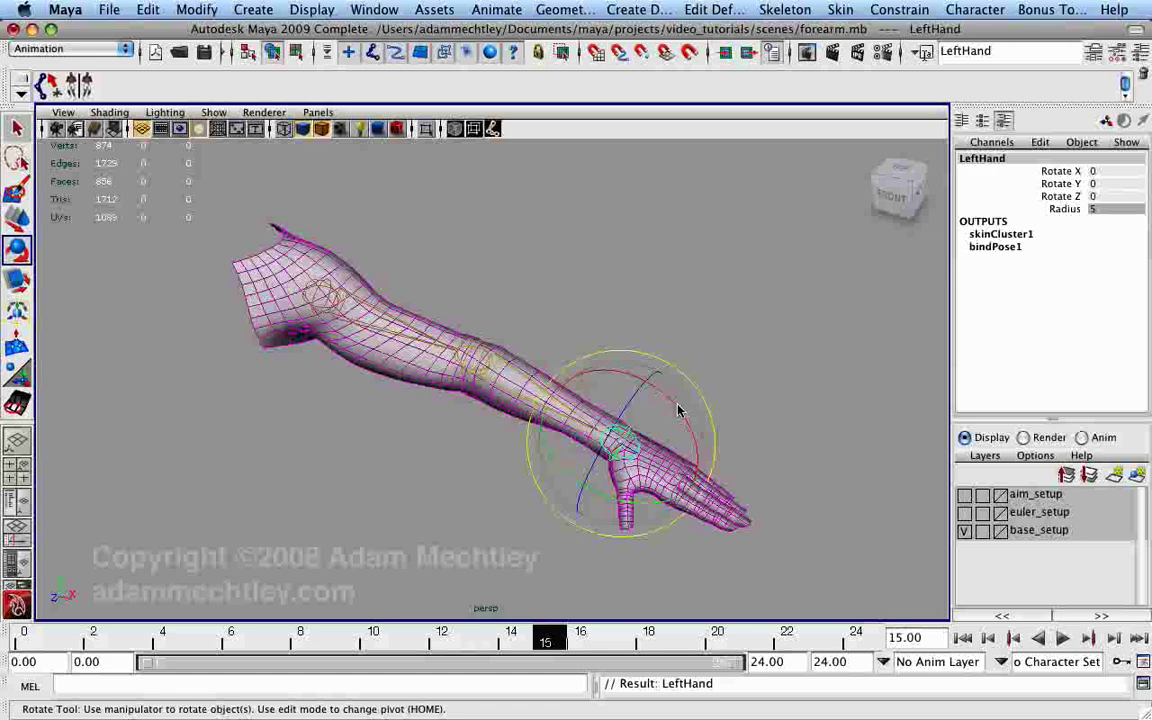
left_click_drag(693, 373, 643, 396)
key("ctrl+z")
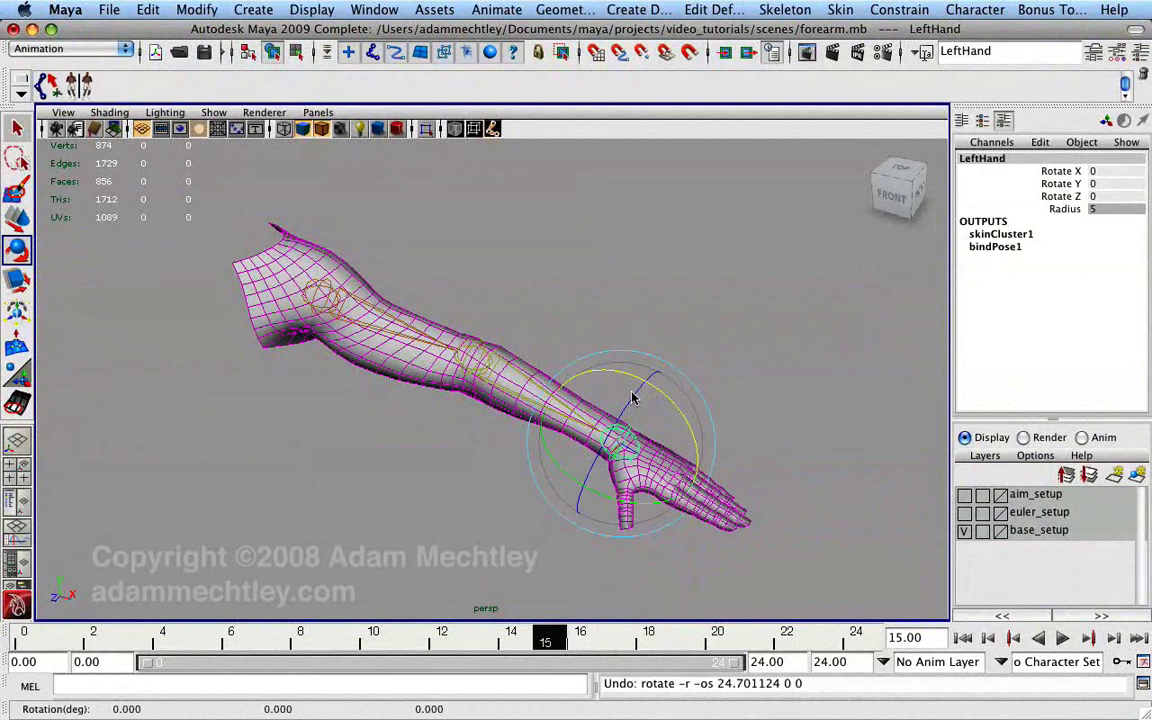
left_click_drag(631, 392, 562, 514)
left_click_drag(736, 333, 669, 347, "alt")
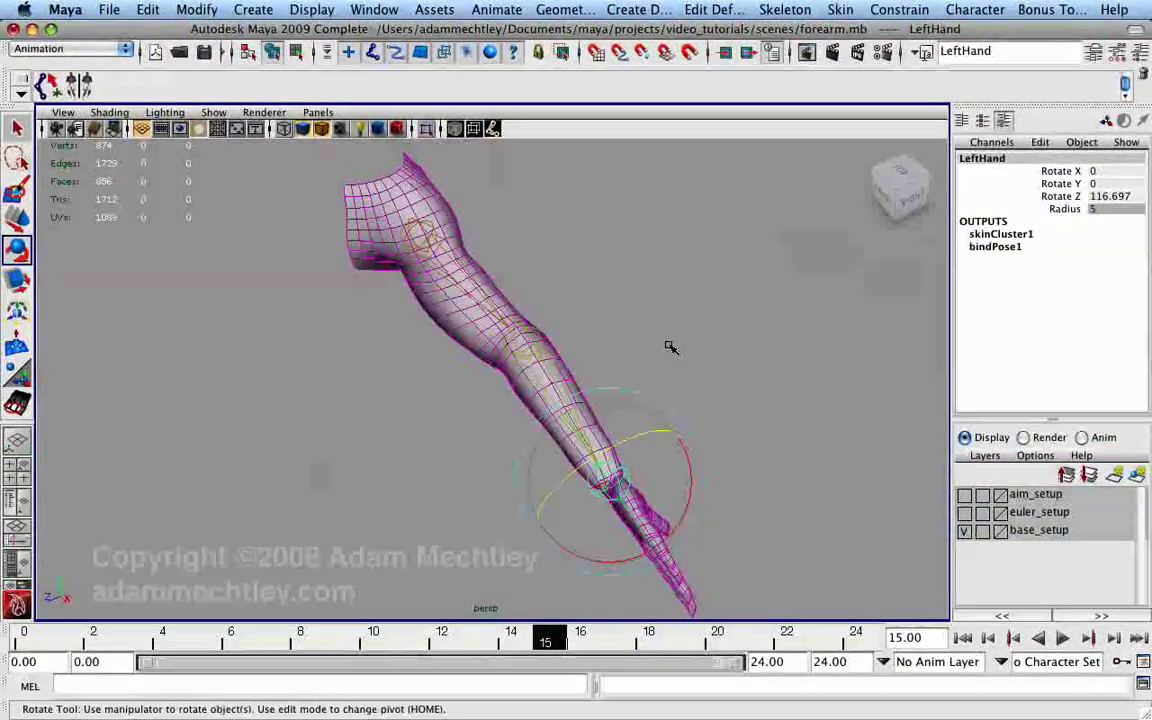
key("ctrl+z")
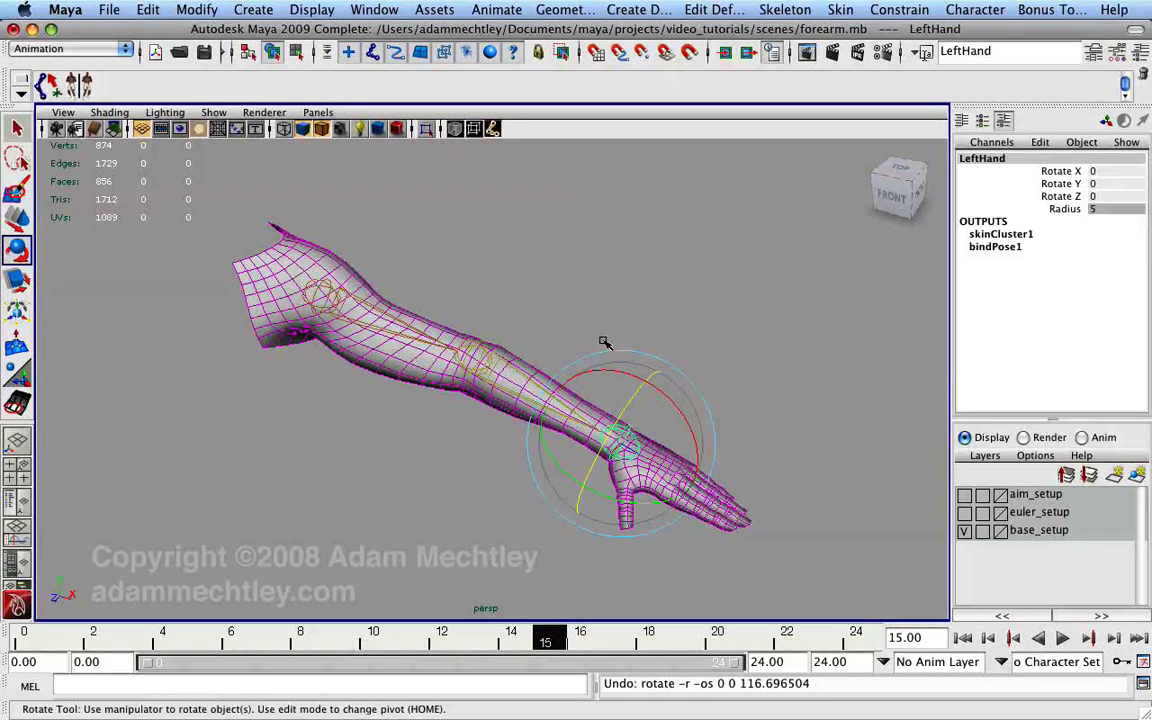
Step: Make the euler_setup layer visible
left_click(964, 512)
middle_click_drag(596, 292, 592, 350, "alt")
right_click_drag(475, 322, 560, 332, "alt")
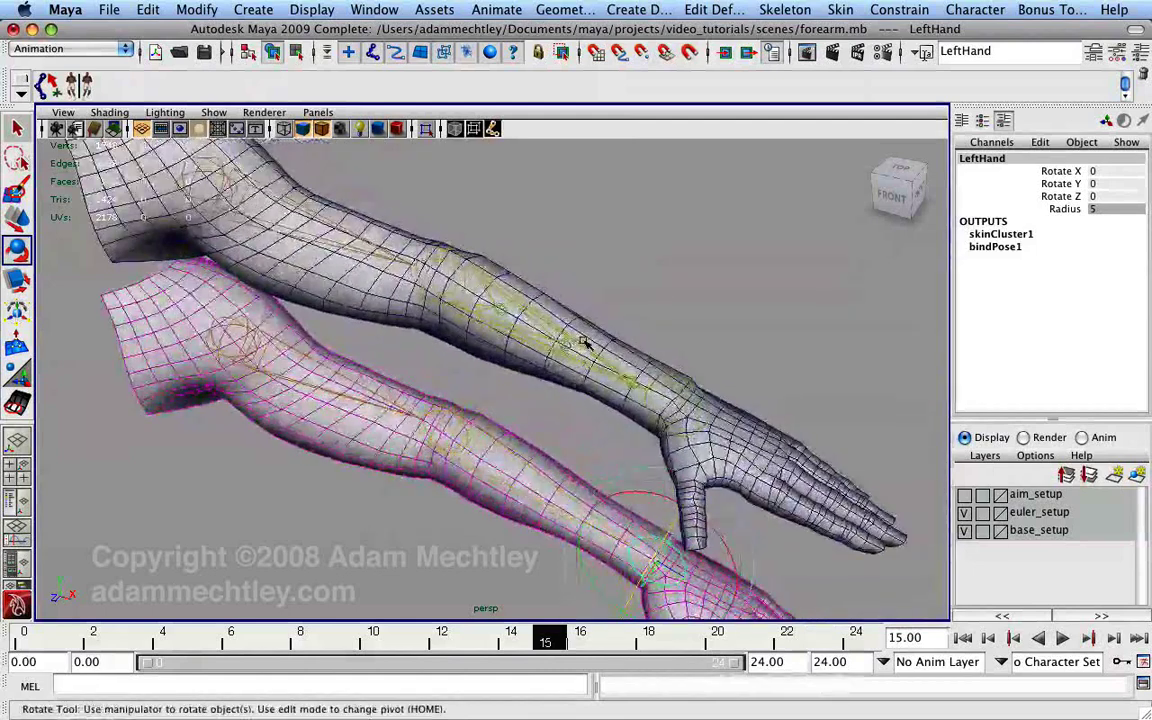
Step: Examine the euler arm's LeftElbow joint and its child joints LeftElbowTwist1, LeftElbowTwist2 and LeftElbowTwist3
key("q")
left_click(540, 320)
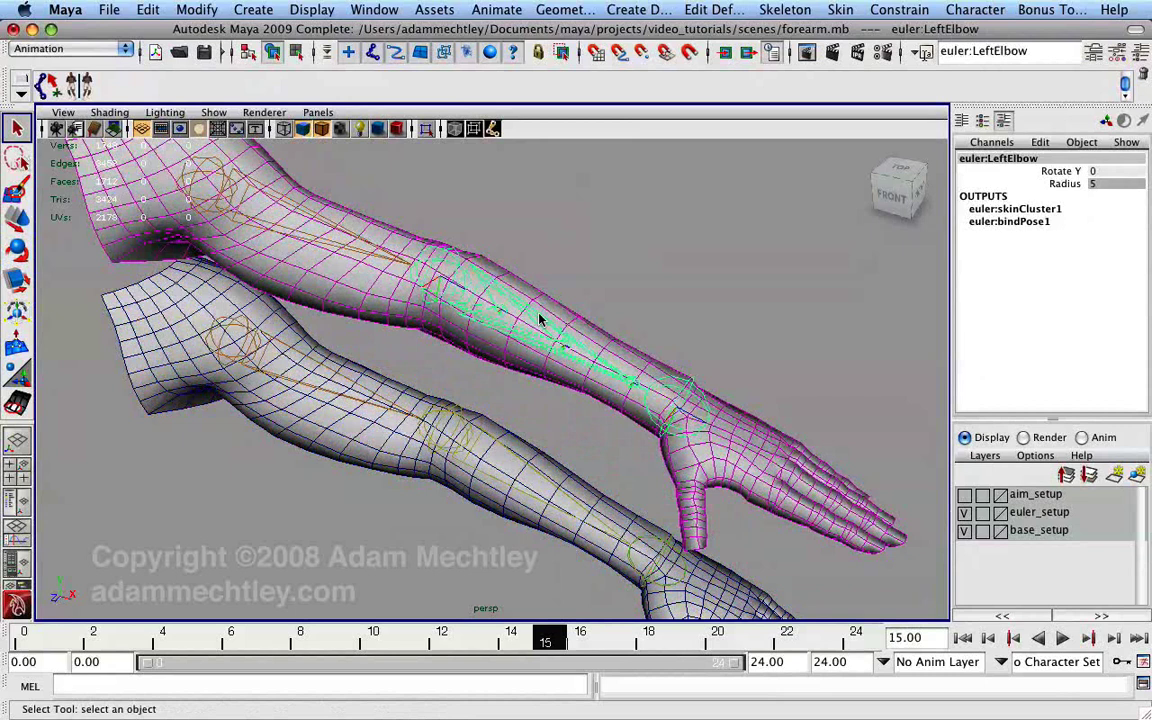
key("Down")
key("Right")
key("Right")
key("Right")
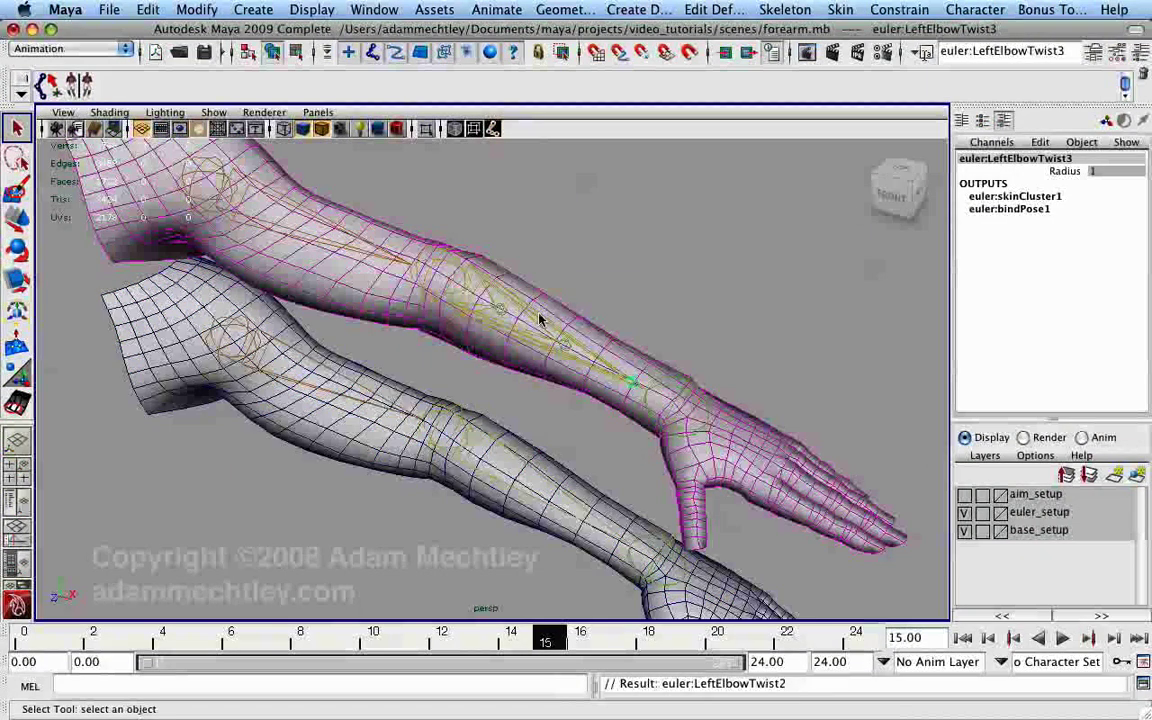
key("Left")
key("Left")
left_click(540, 320)
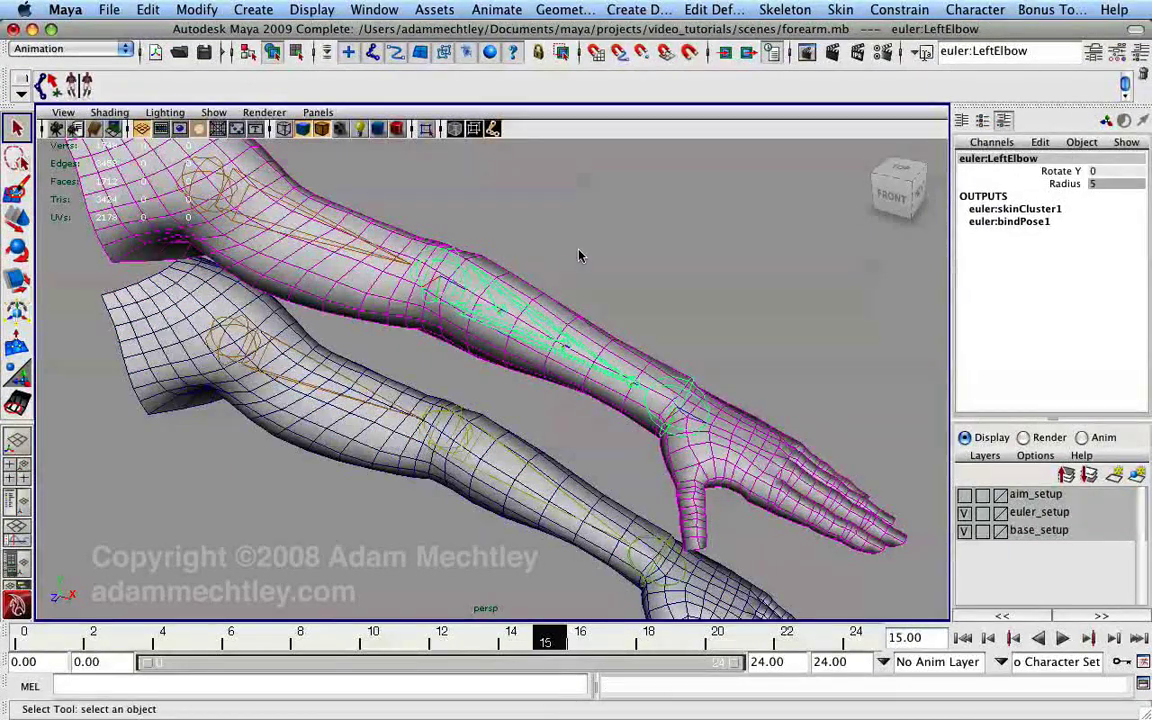
Step: Inspect the euler arm mesh's skin weights for LeftElbow and LeftElbowTwist1 to 3 with the Paint Skin Weights Tool
left_click(606, 334)
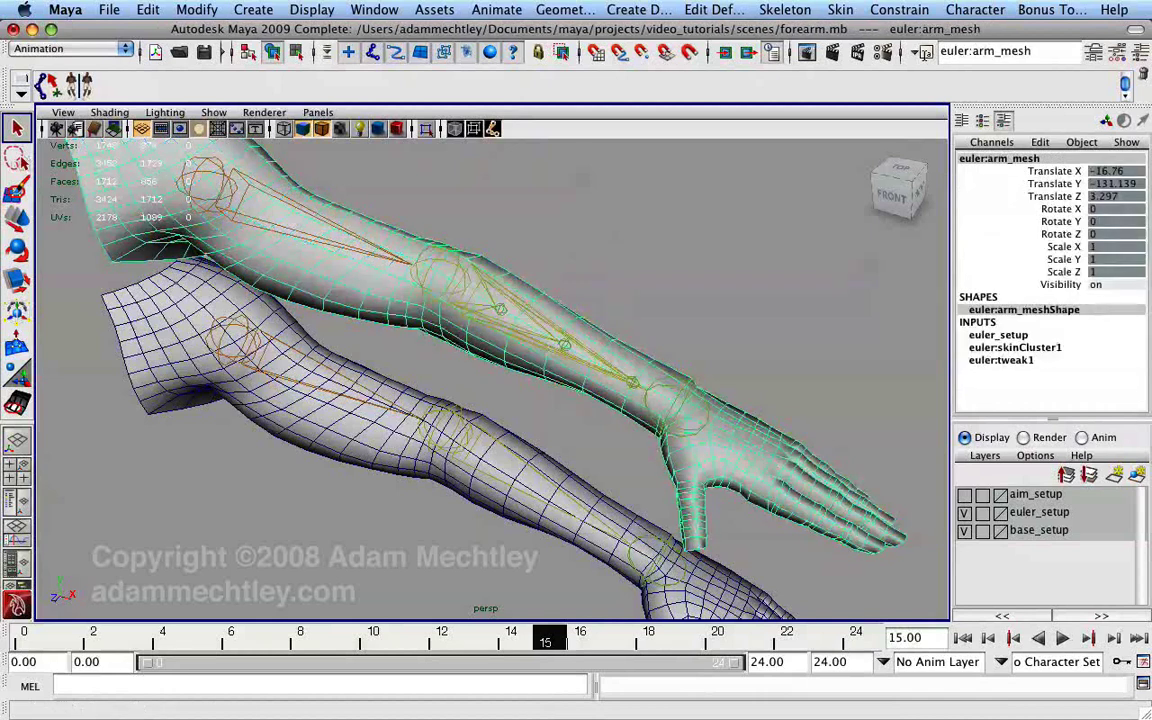
double_click(17, 403)
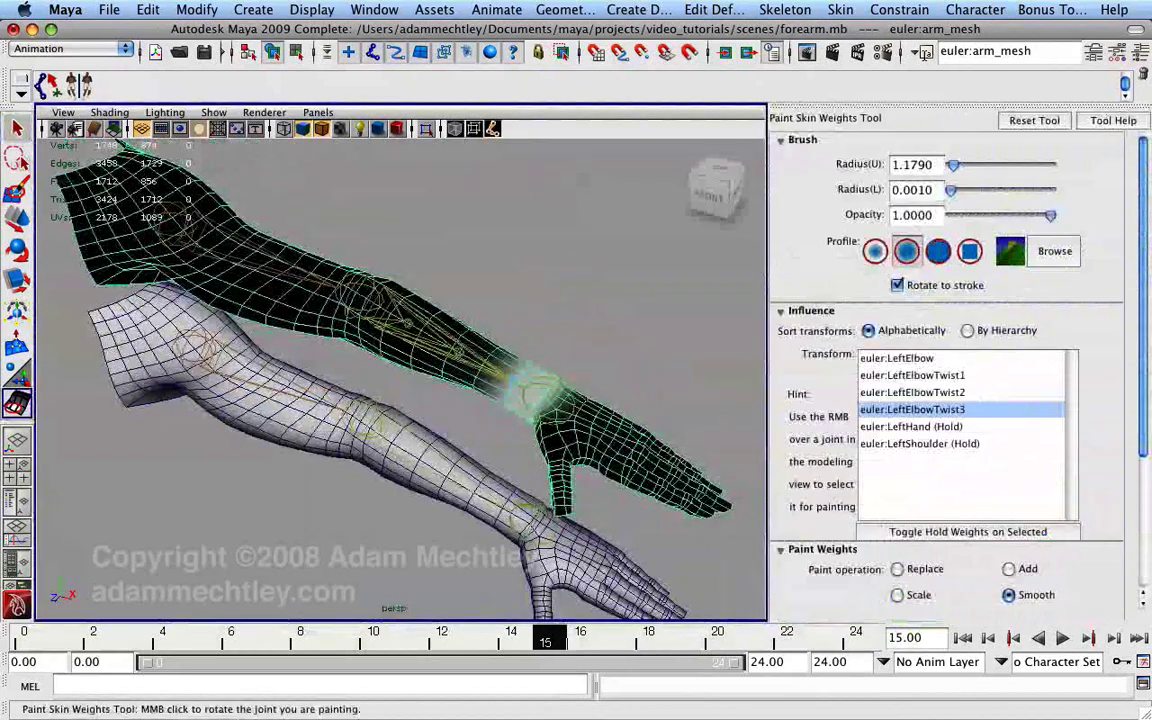
left_click(924, 359)
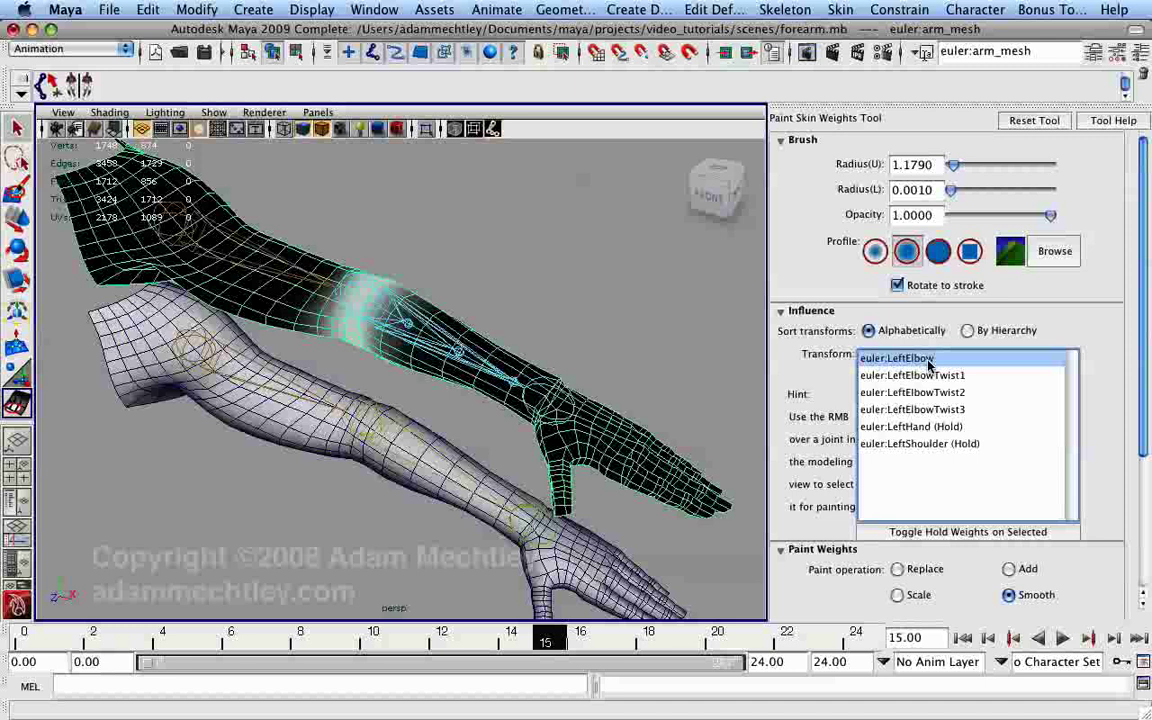
left_click(900, 375)
left_click(941, 393)
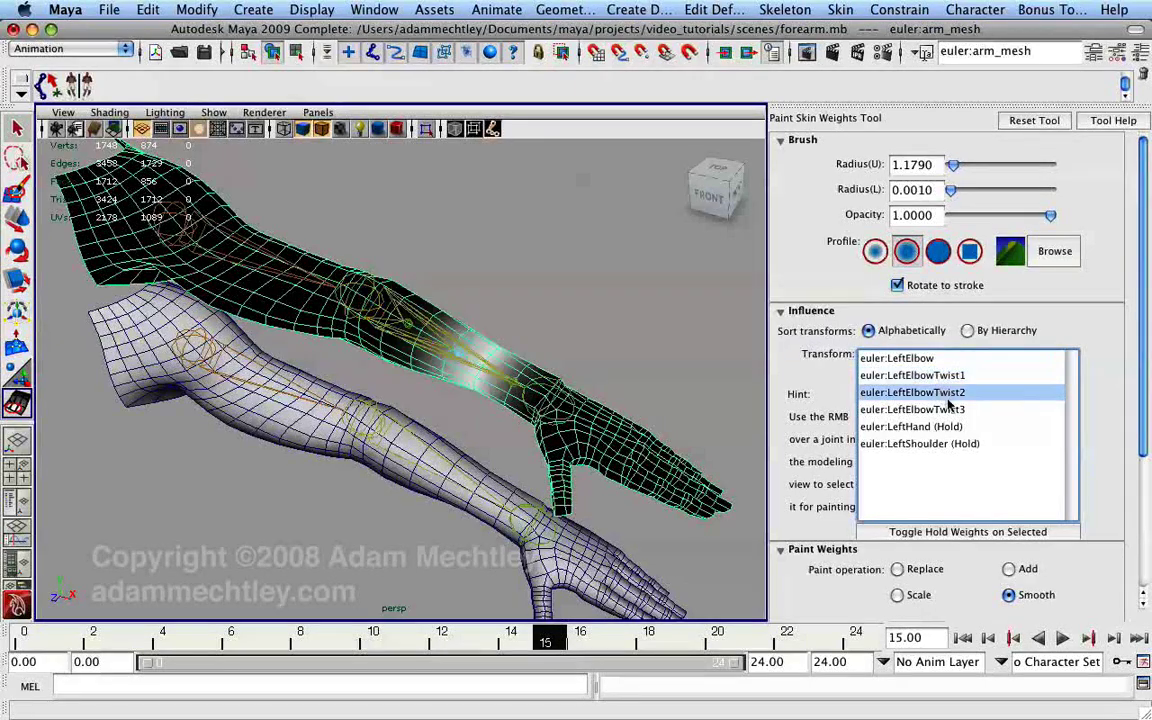
left_click(950, 411)
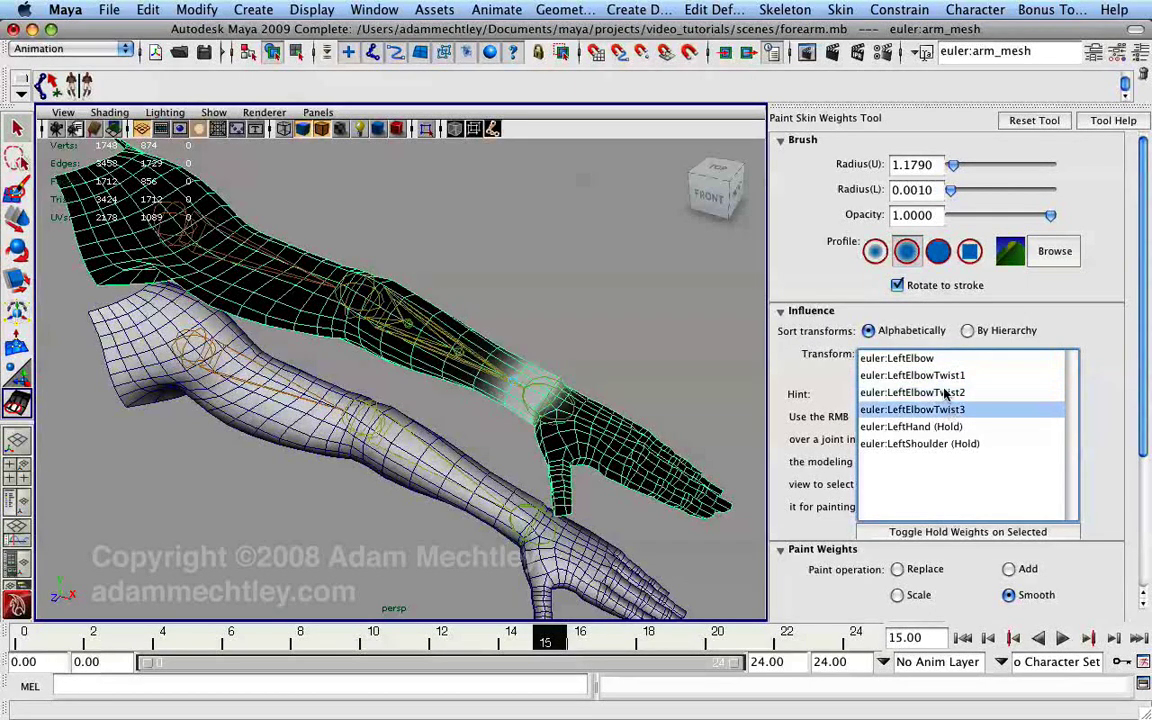
left_click(935, 393)
left_click(922, 374)
left_click(922, 361)
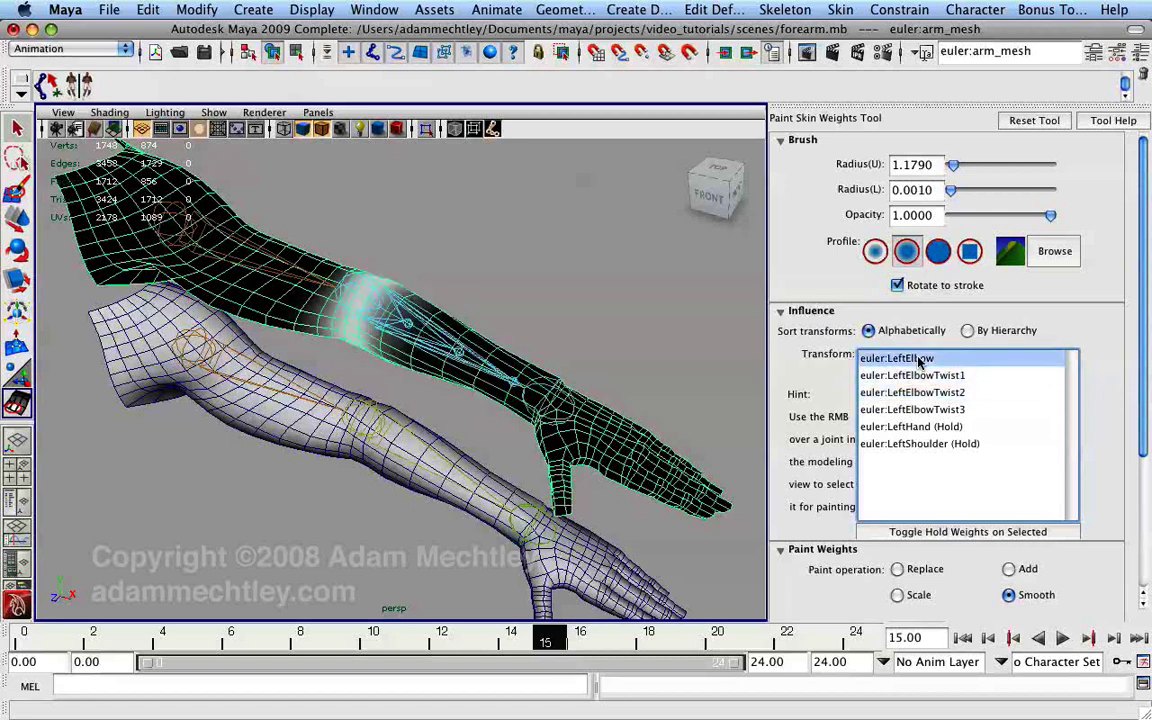
left_click_drag(690, 338, 681, 326, "alt")
key("q")
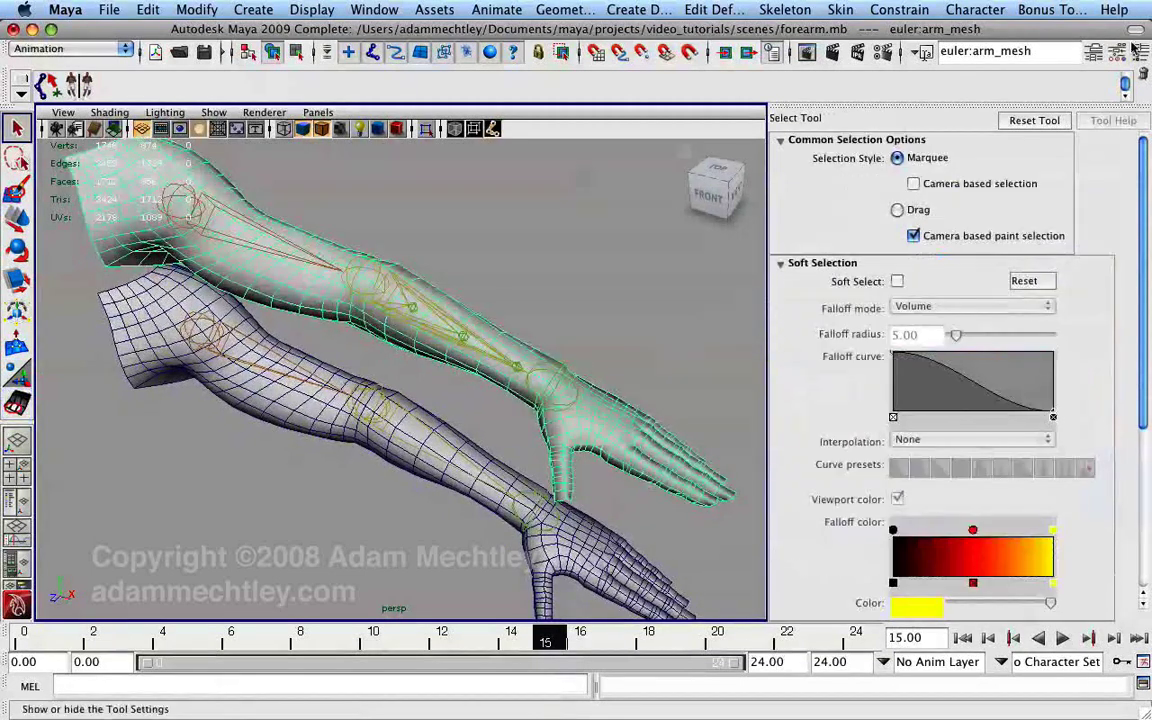
left_click(1142, 52)
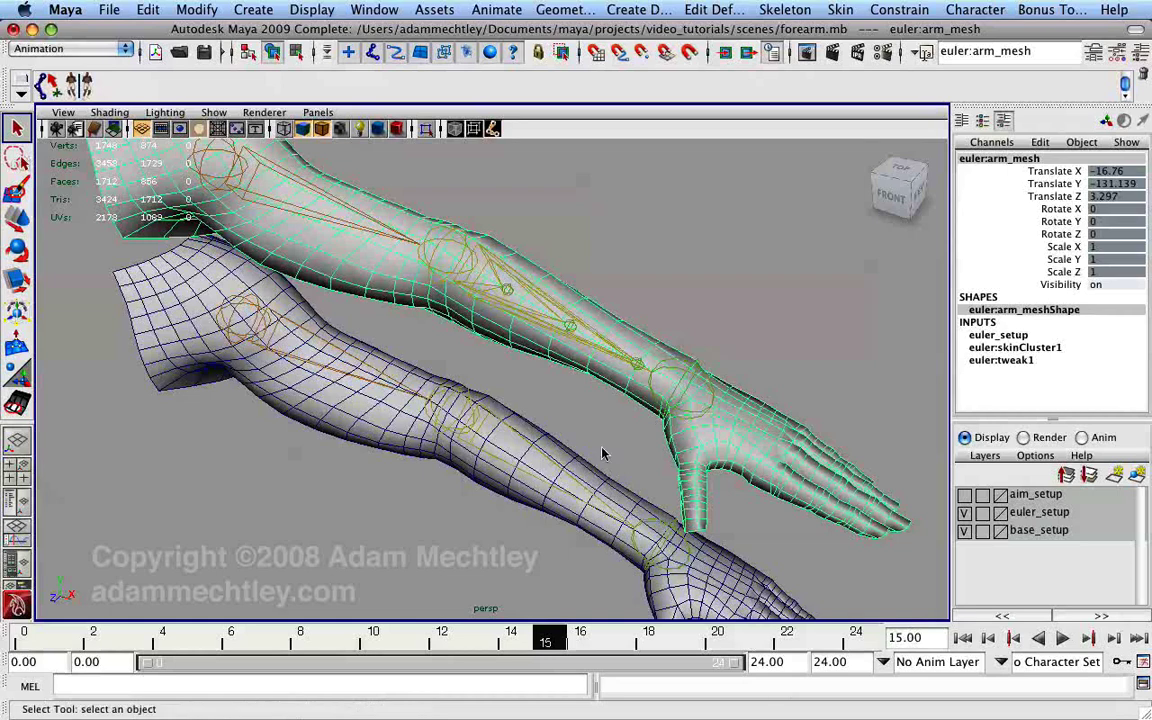
Step: Orient-constrain the euler arm's LeftElbowTwist1 joint to both LeftElbow and LeftElbowTwist3
left_click_drag(443, 214, 443, 251, "alt")
left_click(445, 257)
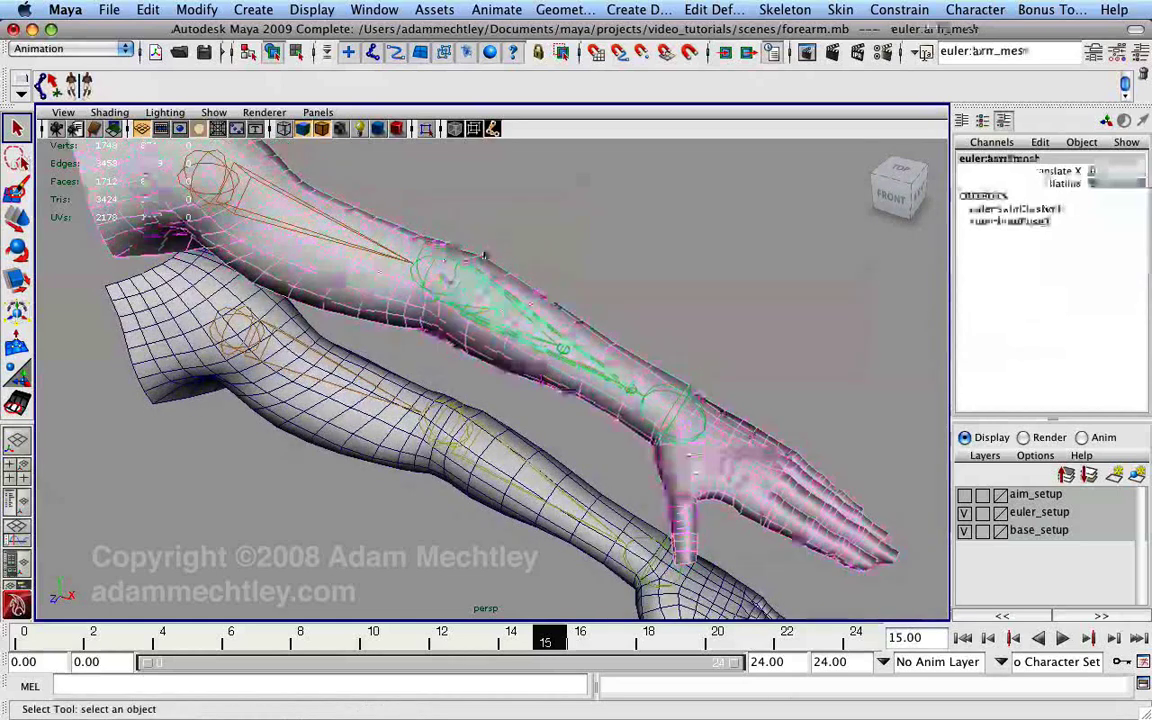
left_click(613, 452)
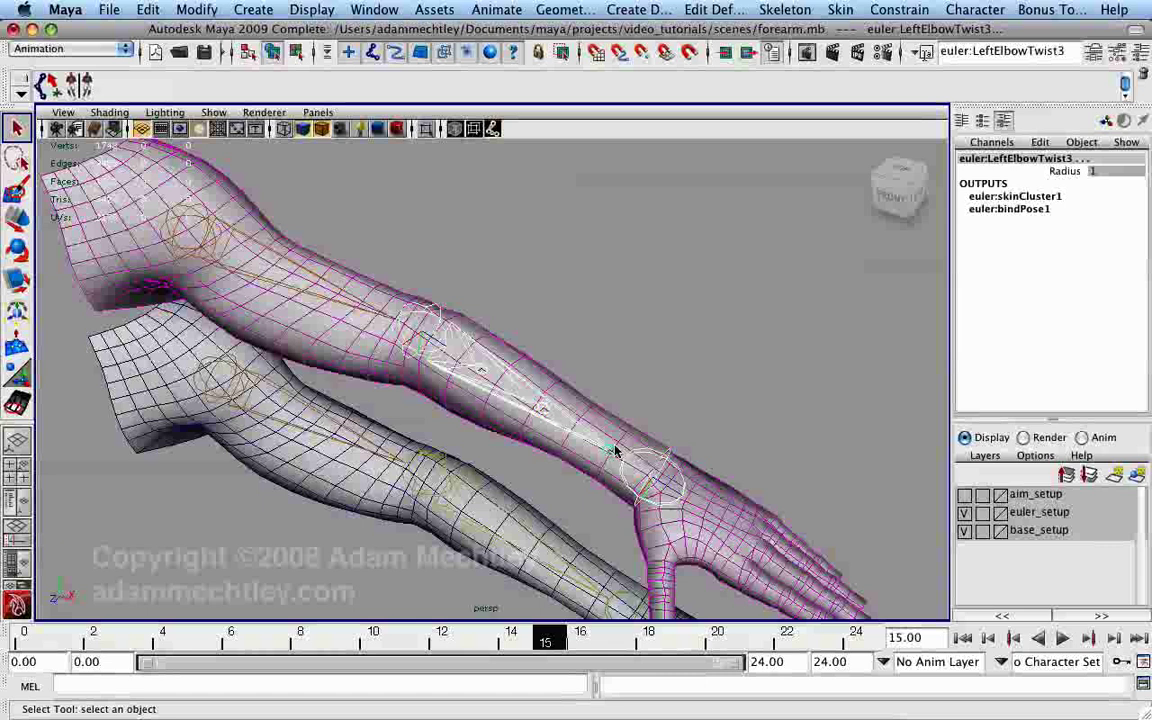
left_click(895, 10)
left_click(900, 75)
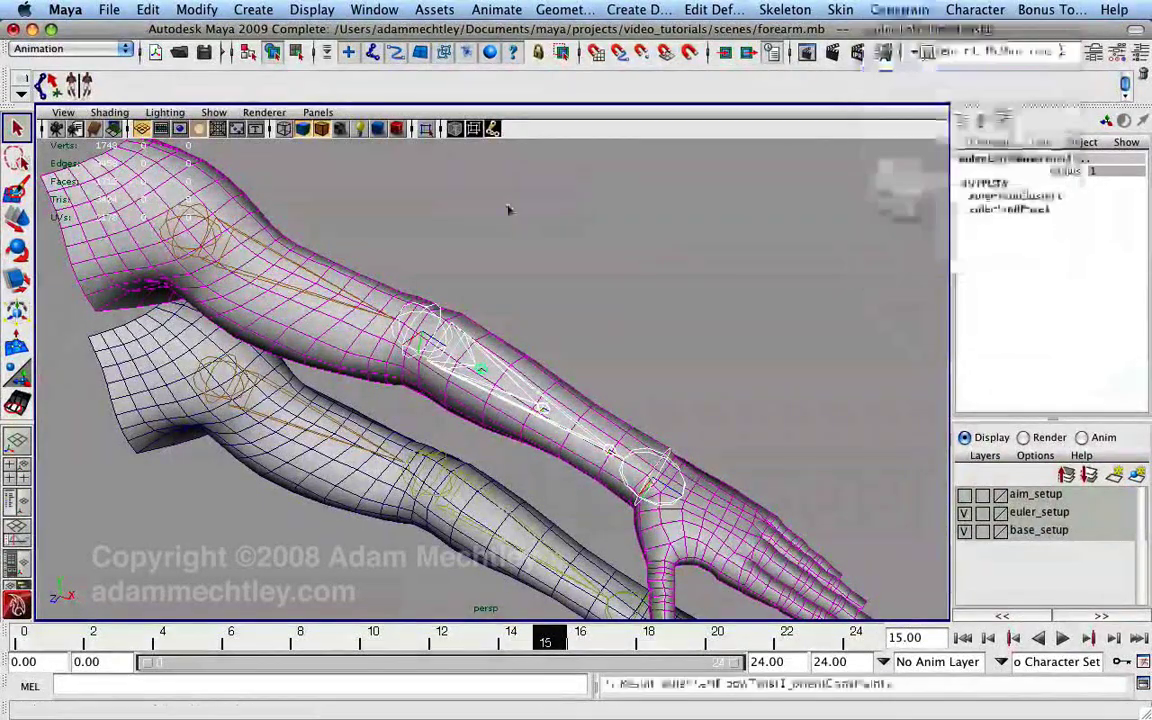
Step: Orient-constrain the euler arm's LeftElbowTwist2 joint to both LeftElbow and LeftElbowTwist3
left_click(430, 312)
left_click(543, 410)
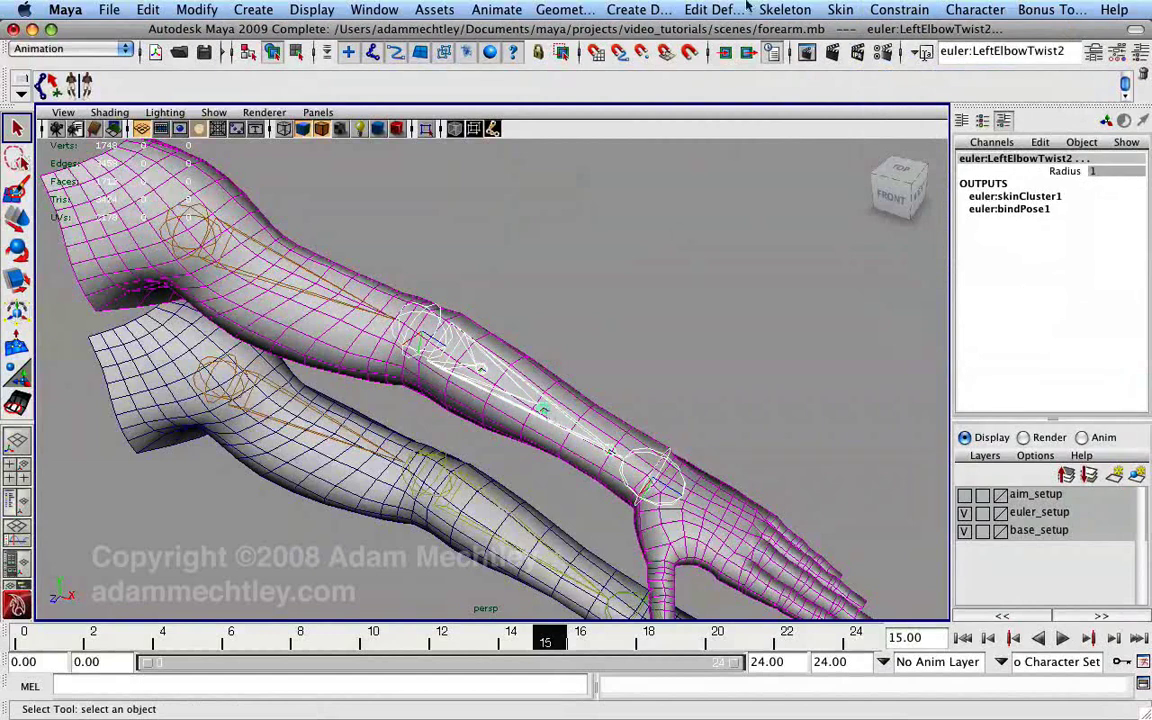
left_click(899, 10)
left_click(900, 75)
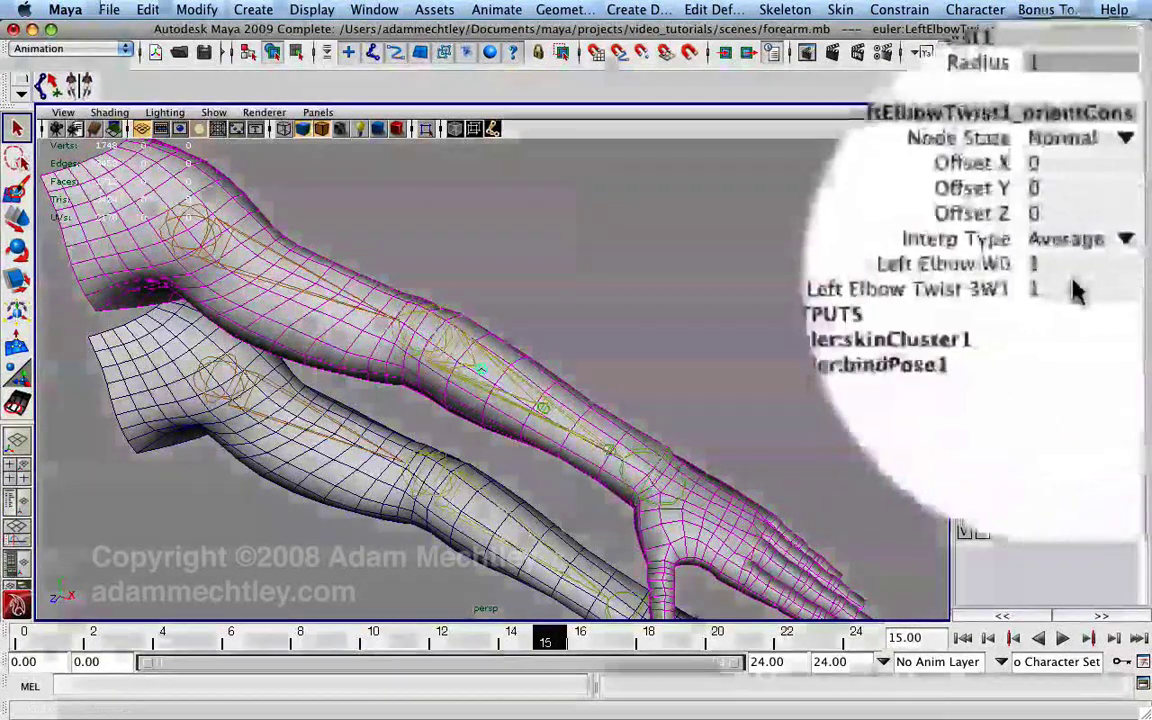
Step: Set the Left Elbow W0 weight of LeftElbowTwist1's orient constraint to 2
left_click(1100, 272)
type("2")
key("Return")
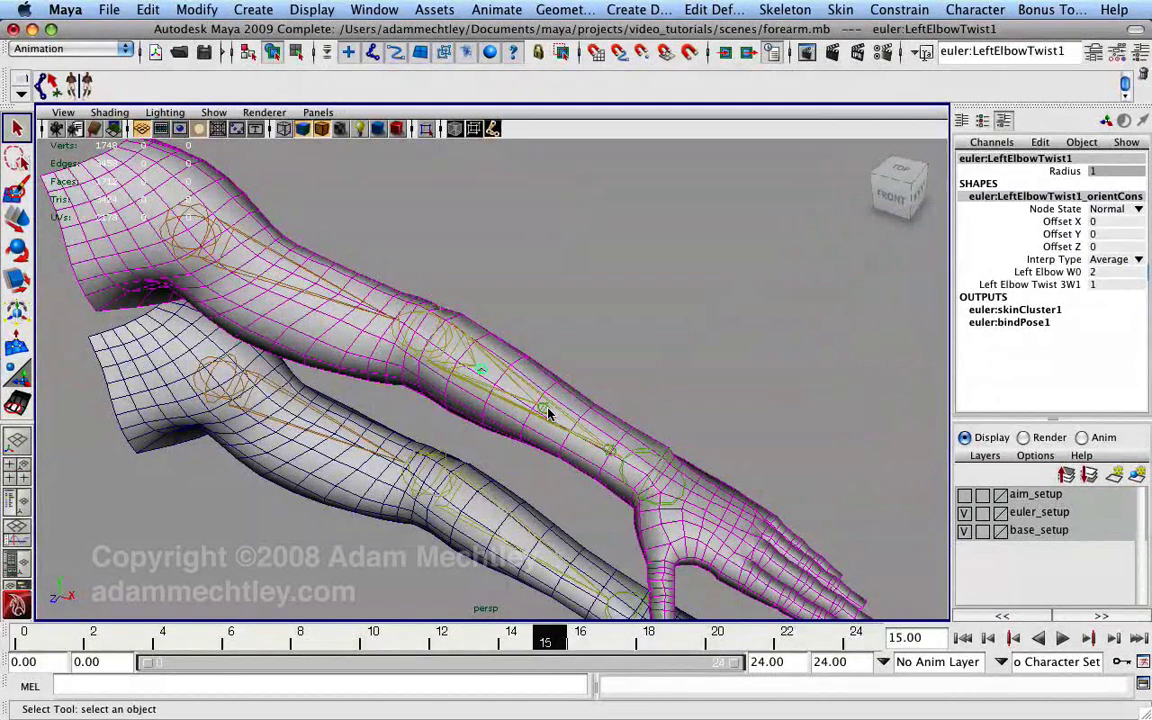
Step: Set the Left Elbow Twist 3W1 weight of LeftElbowTwist2's orient constraint to 2
left_click(548, 413)
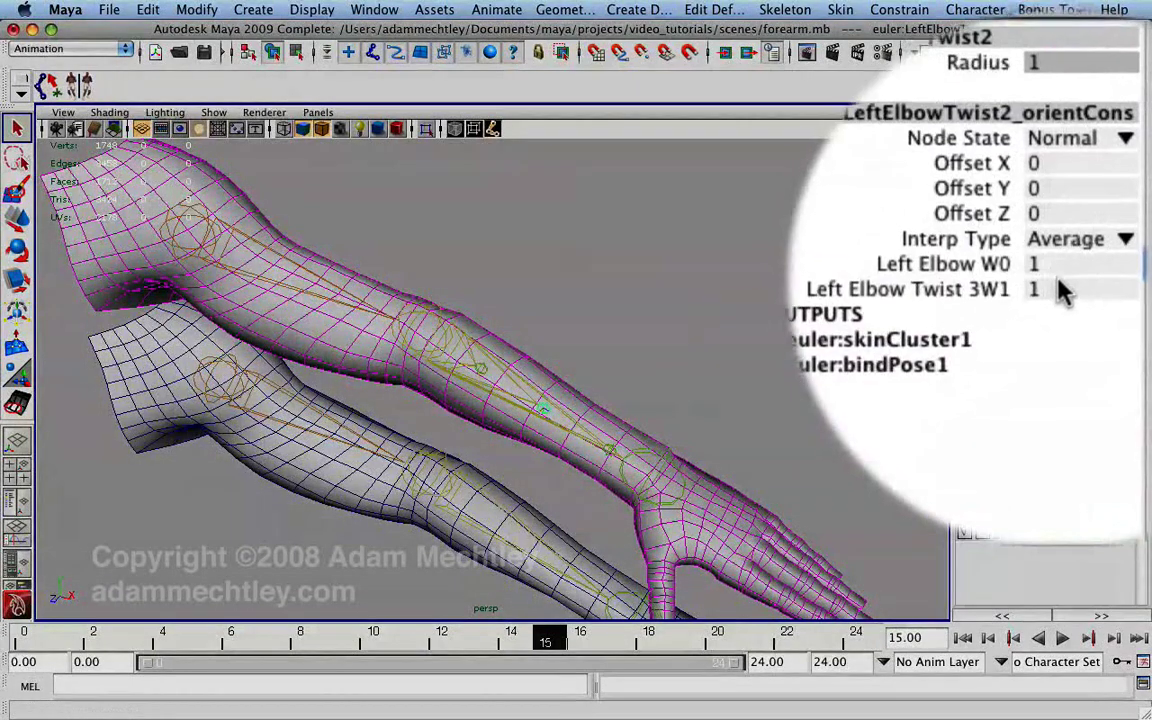
left_click(1063, 290)
type("2")
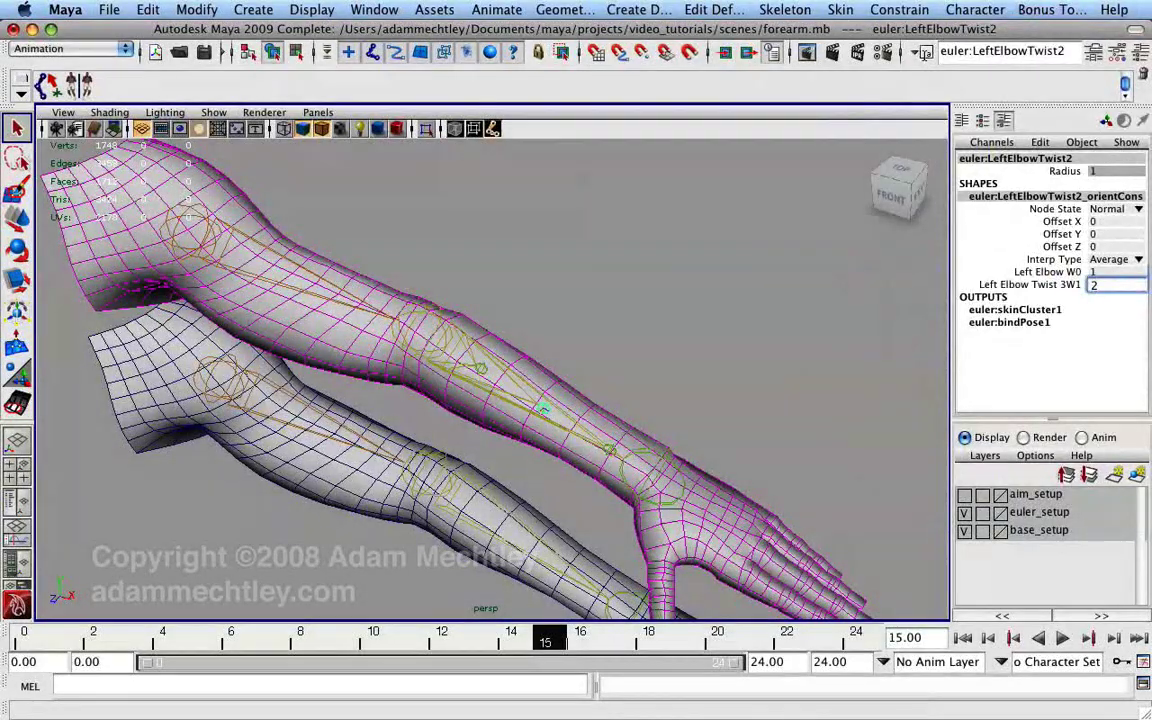
key("Return")
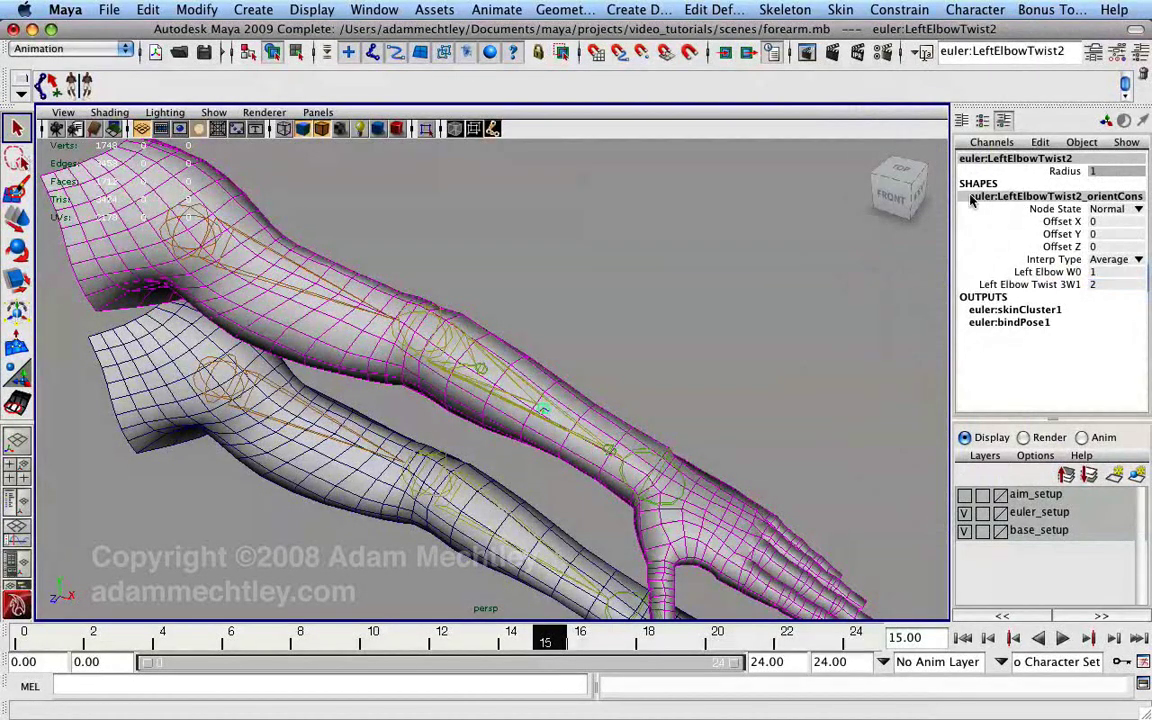
Step: Try rotating the euler arm's LeftHand joint around Z, undo the rotation and clear the selection
left_click(609, 451)
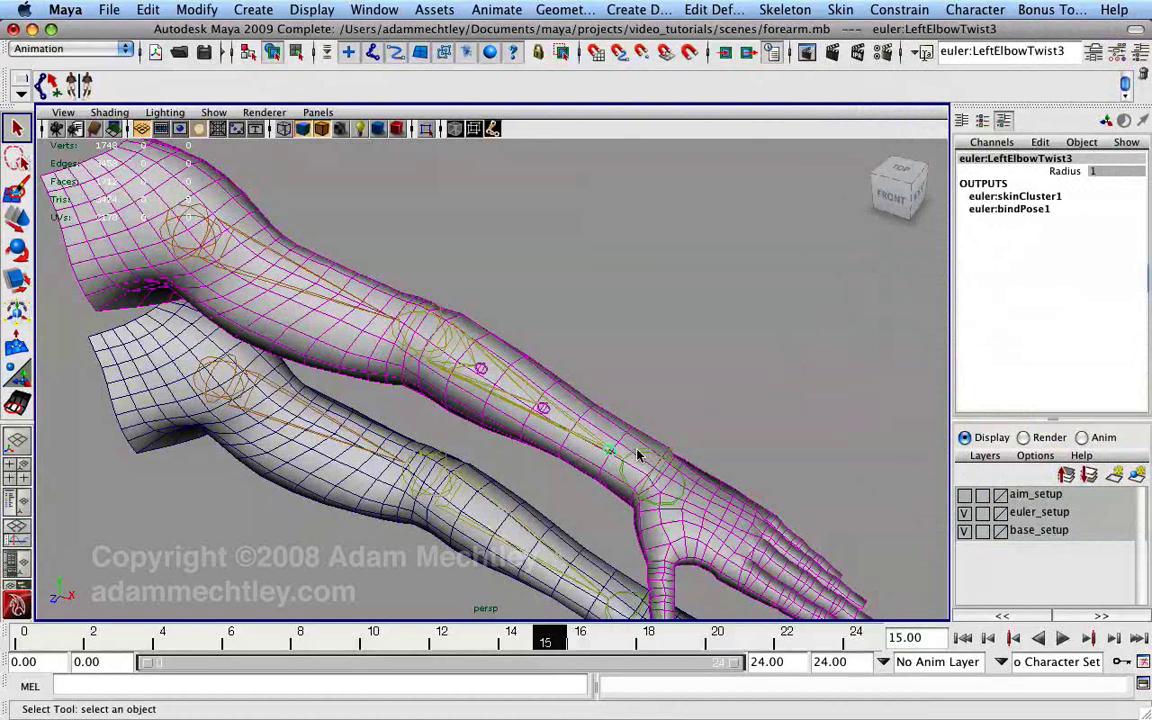
left_click(665, 460)
key("e")
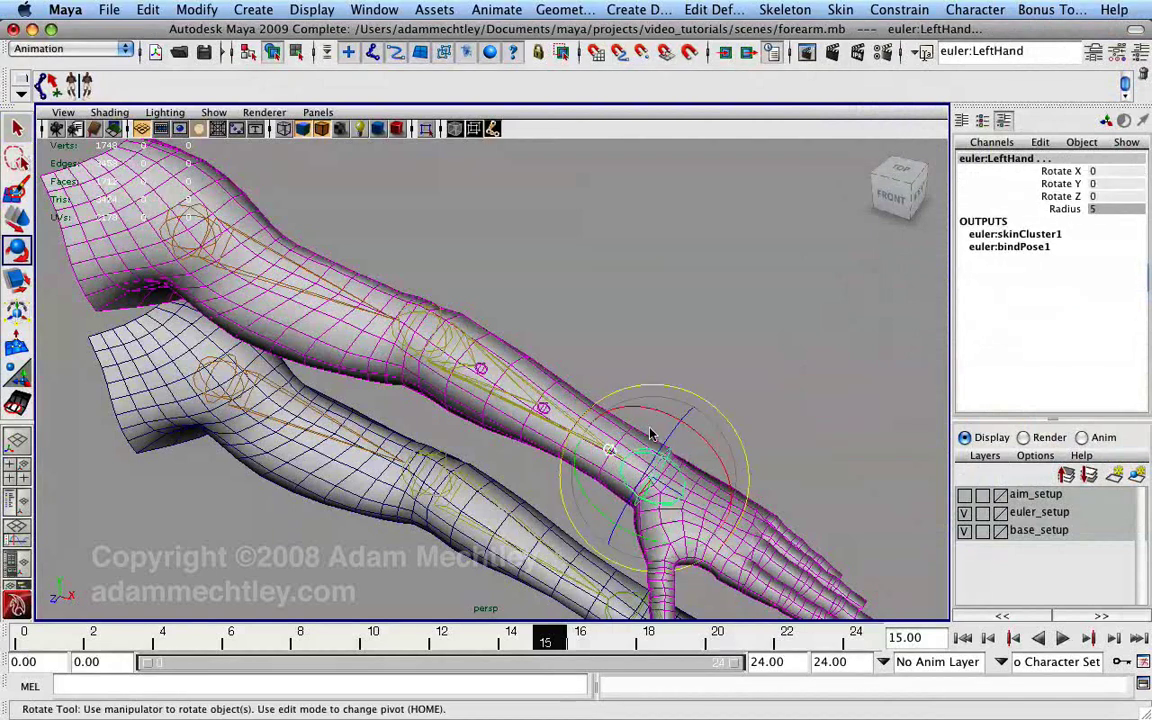
left_click_drag(665, 460, 764, 378)
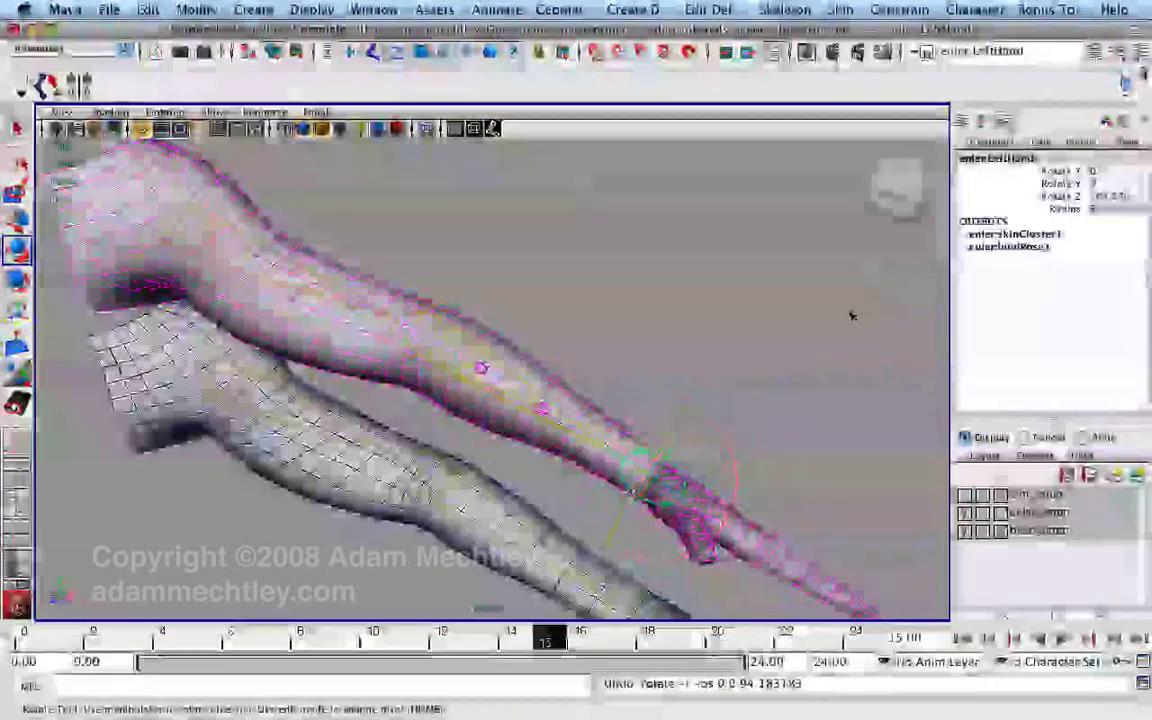
key("z")
key("q")
left_click(694, 339)
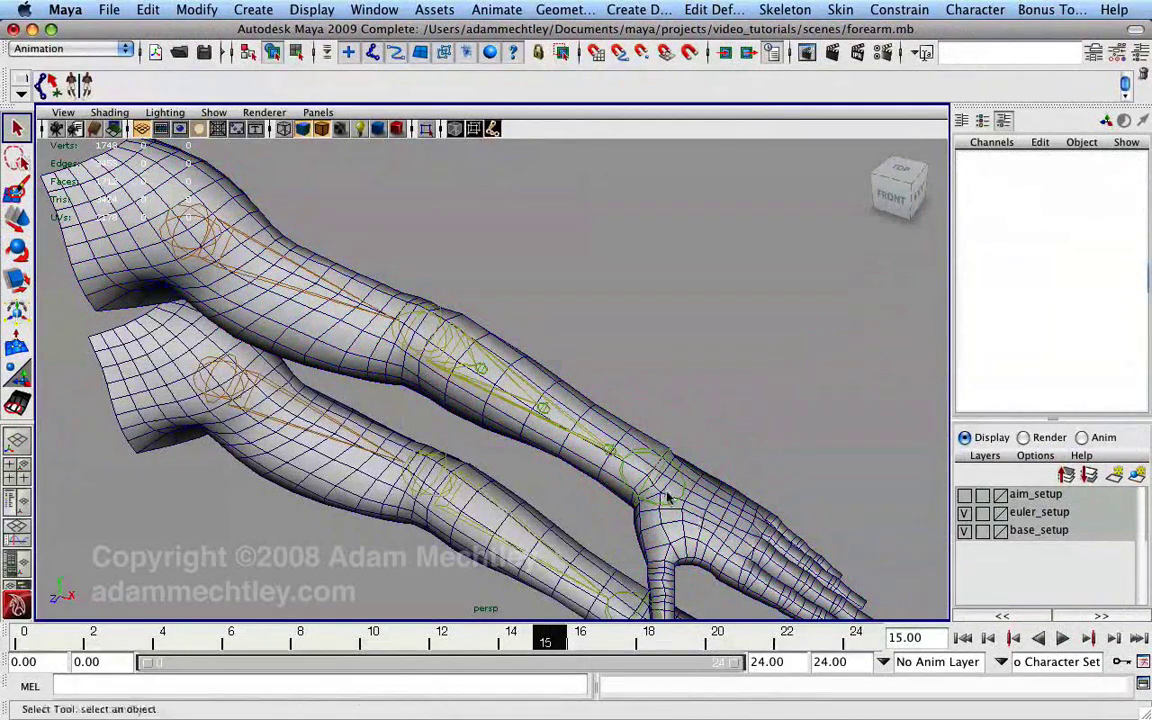
Step: Connect the euler arm's LeftHand rotateZ output directly to the rotateZ input of LeftElbowTwist3 using the Connection Editor
left_click(548, 405)
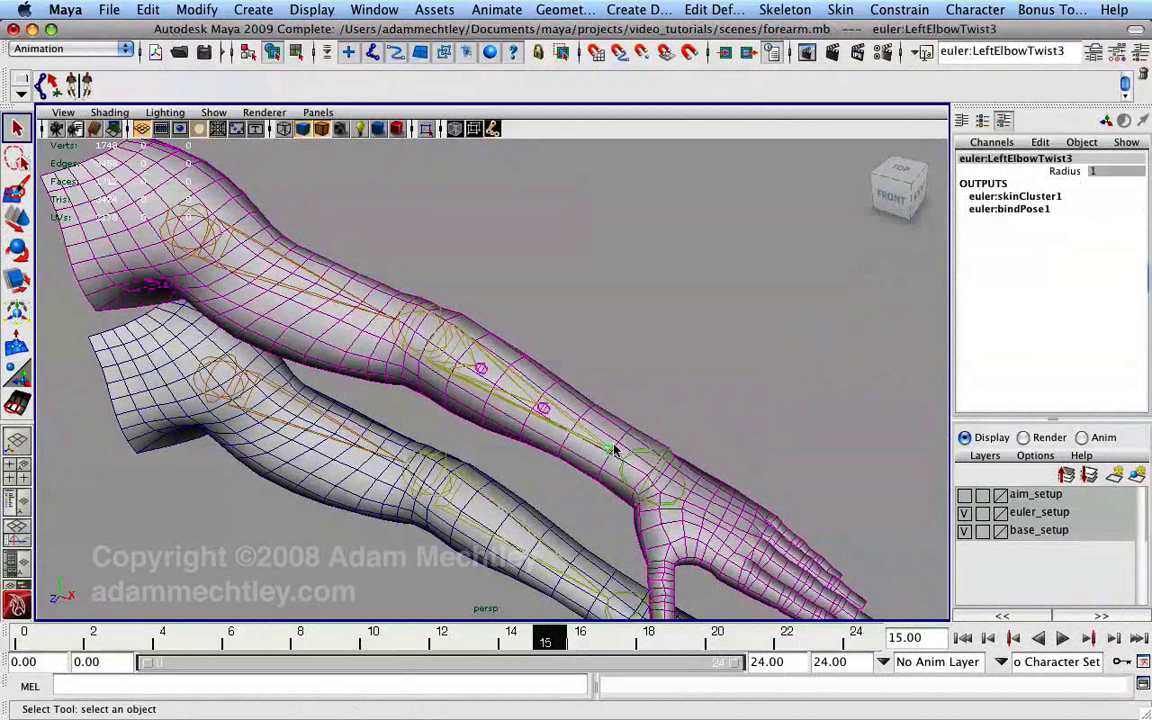
left_click(663, 458)
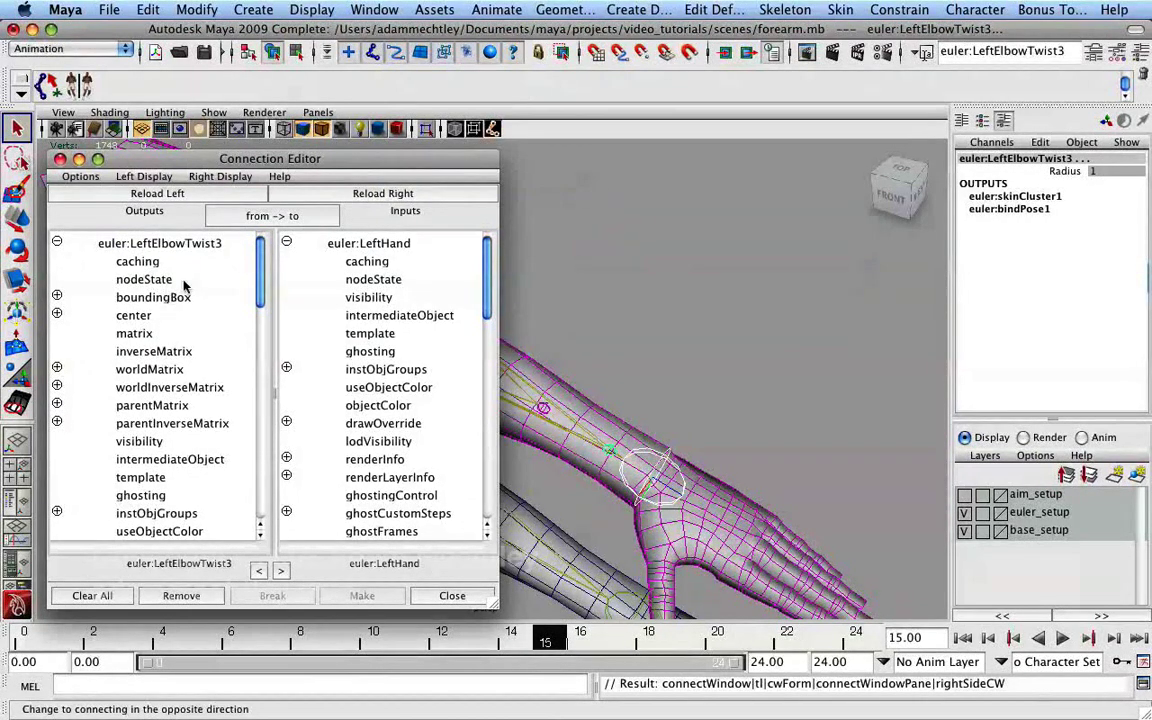
left_click(256, 217)
scroll(190, 375, "down", 5)
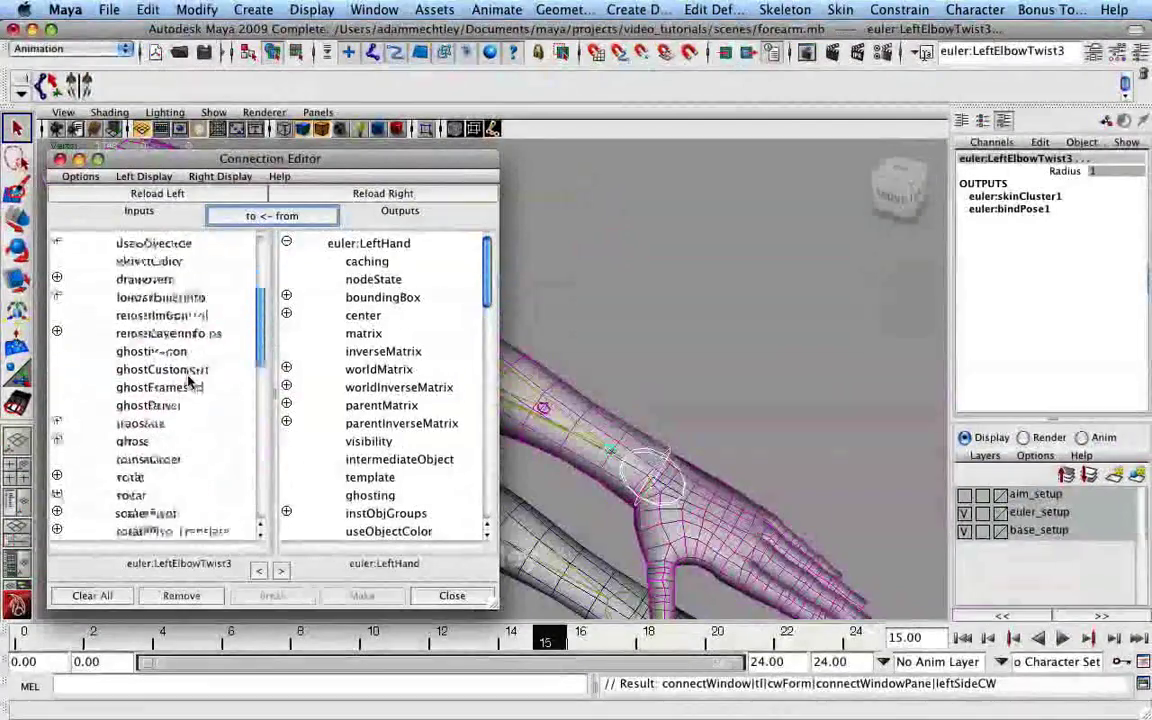
left_click(57, 387)
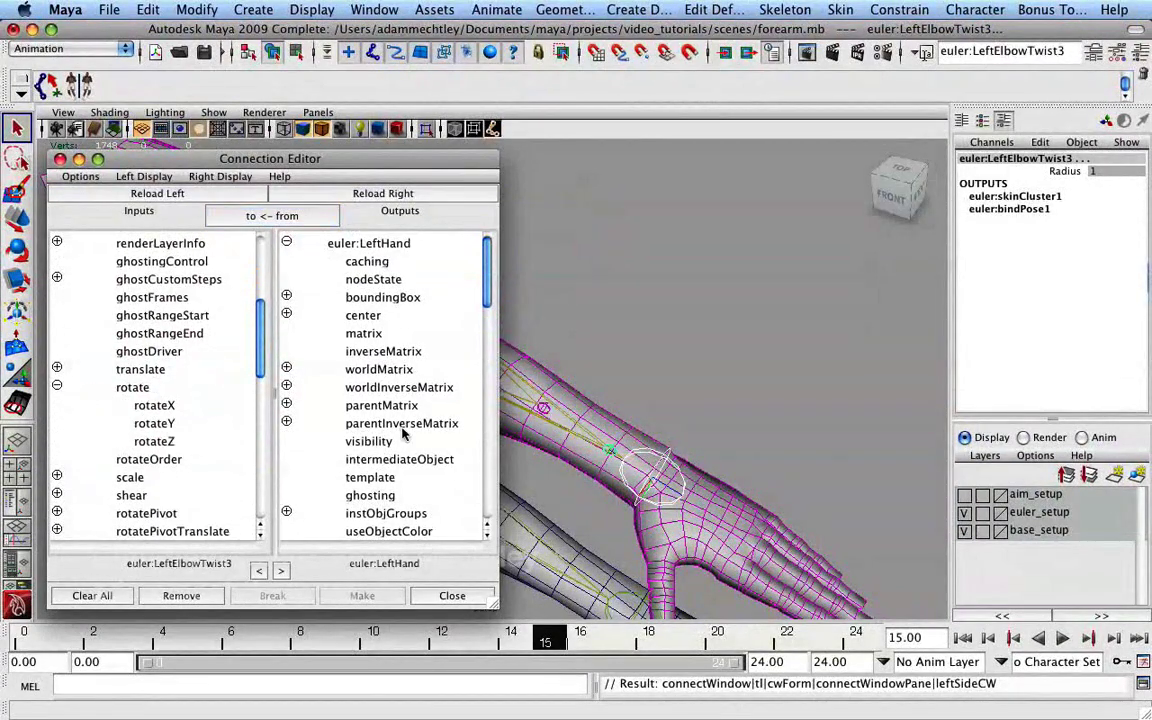
scroll(350, 405, "down", 8)
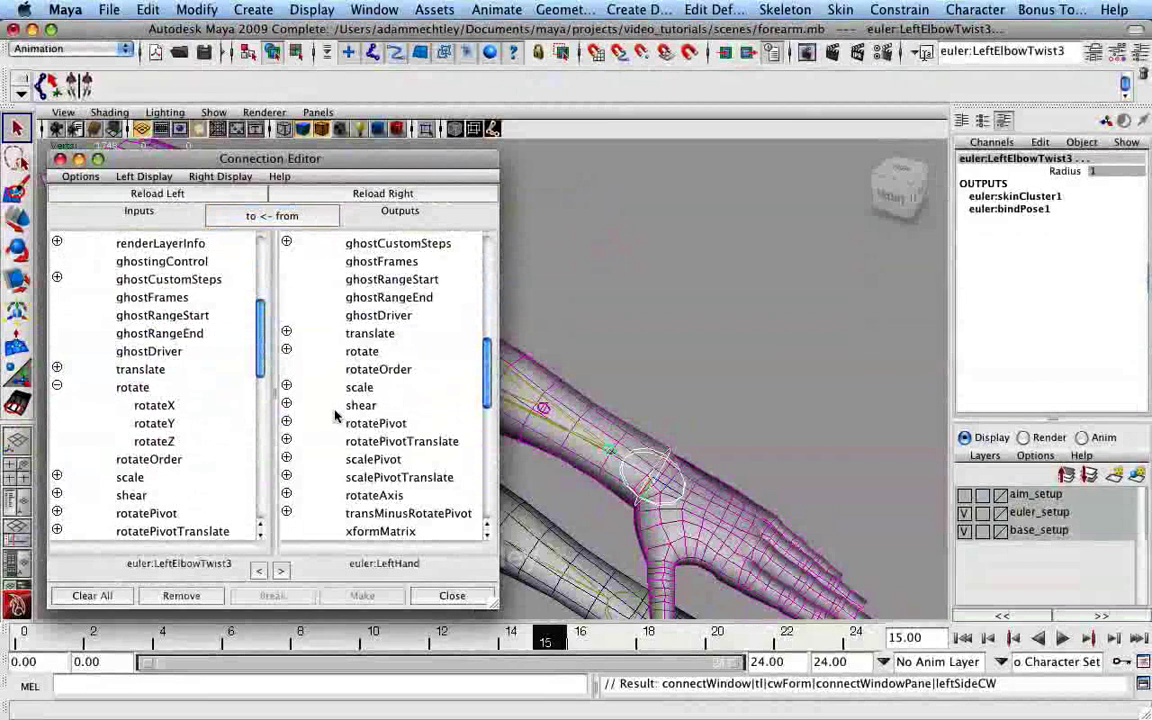
scroll(288, 382, "down", 1)
left_click(287, 297)
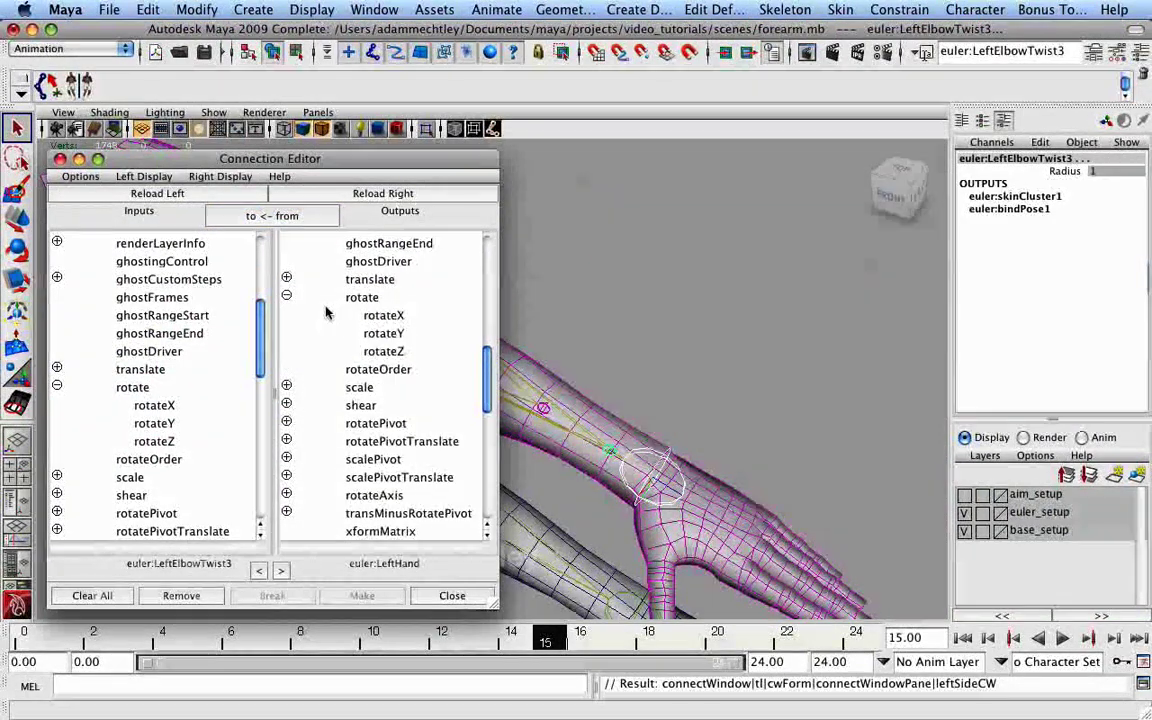
left_click(382, 351)
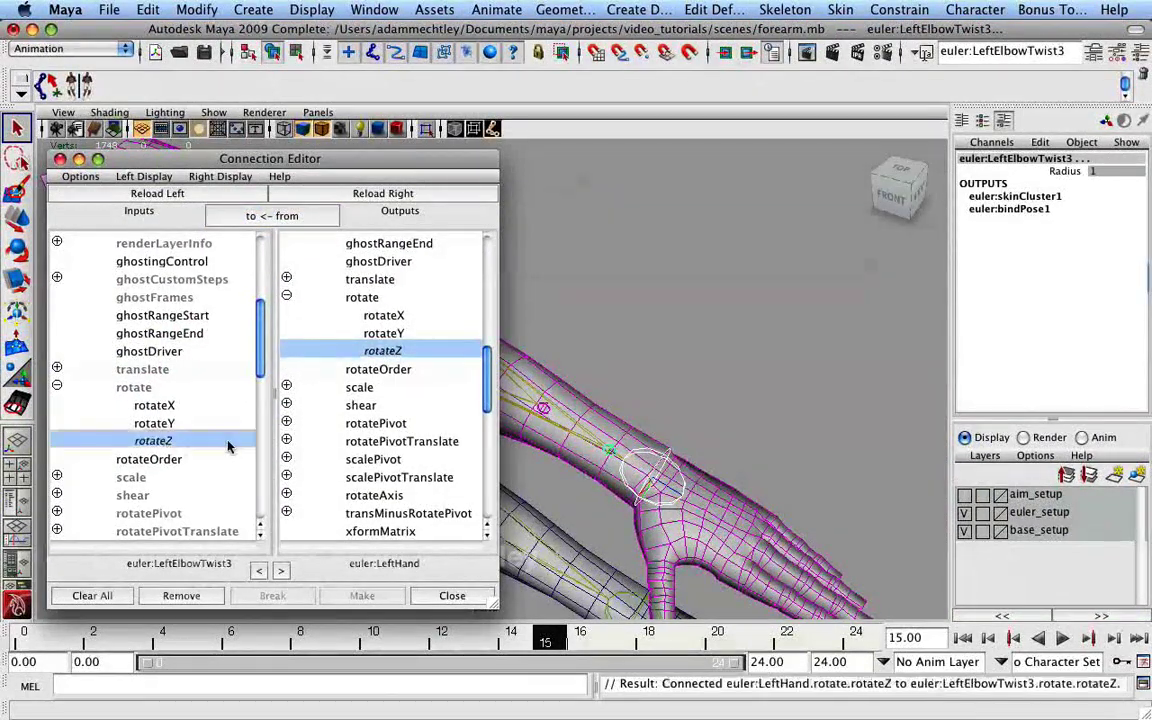
left_click(170, 440)
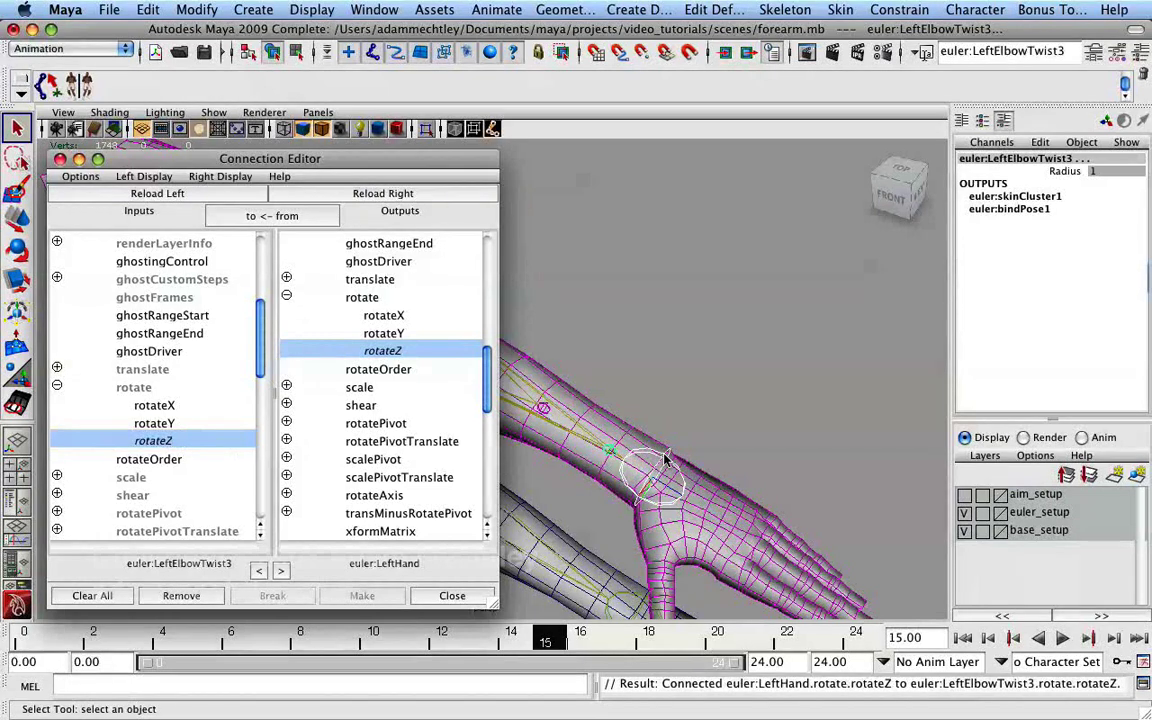
Step: Close the Connection Editor and try rotating the euler arm's LeftHand joint around Z, undoing the rotation
left_click(609, 450)
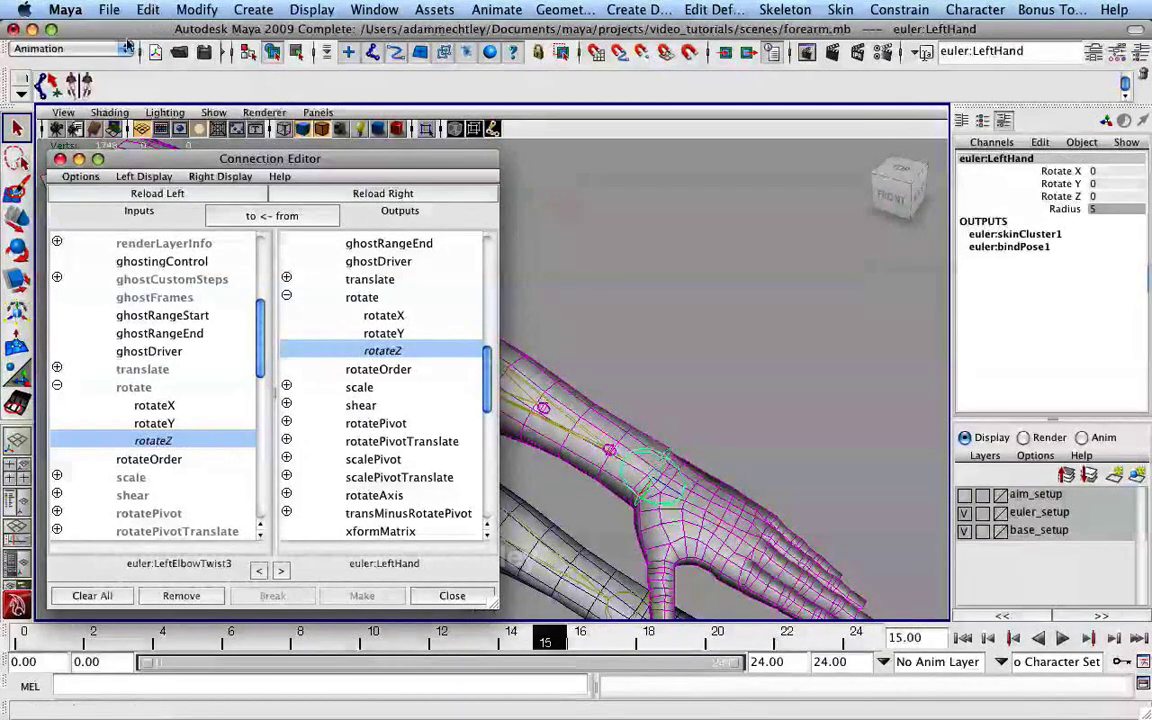
left_click(60, 159)
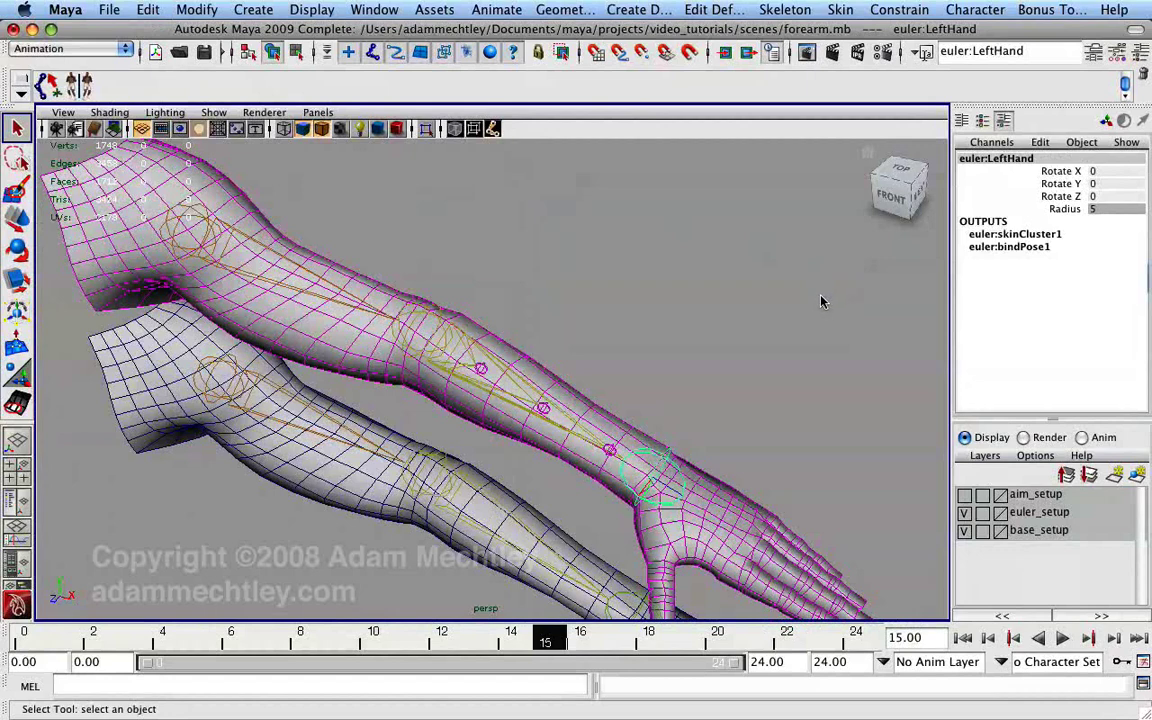
key("e")
left_click_drag(676, 430, 708, 432)
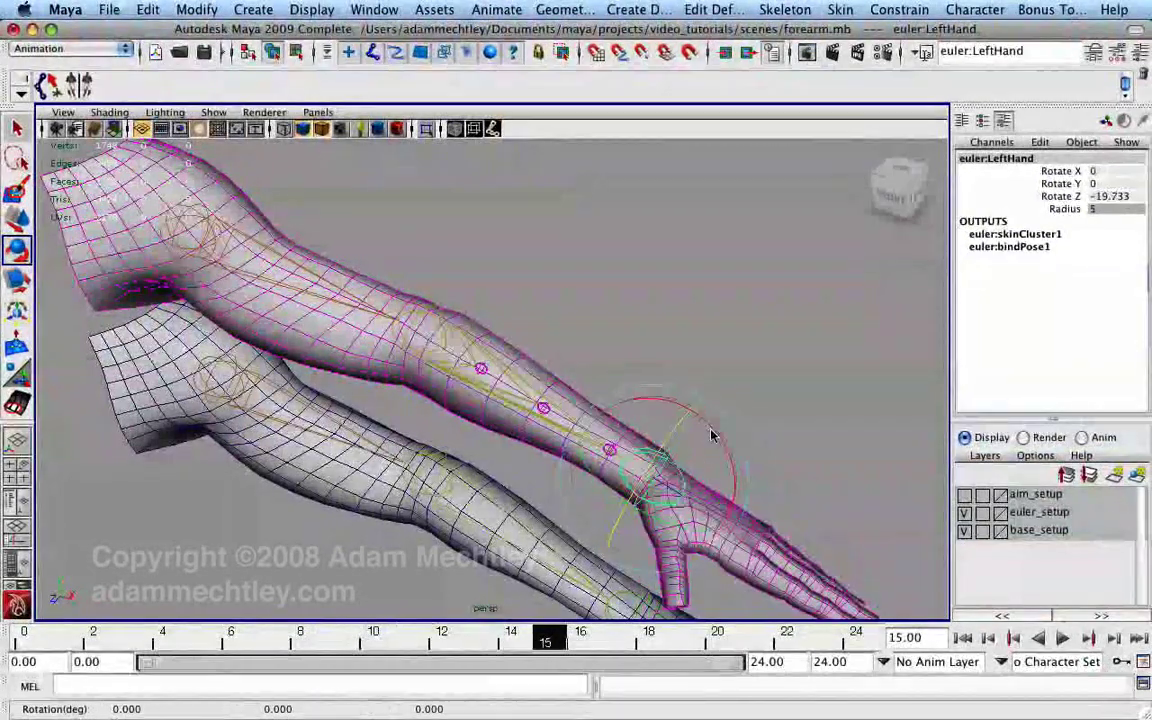
key("z")
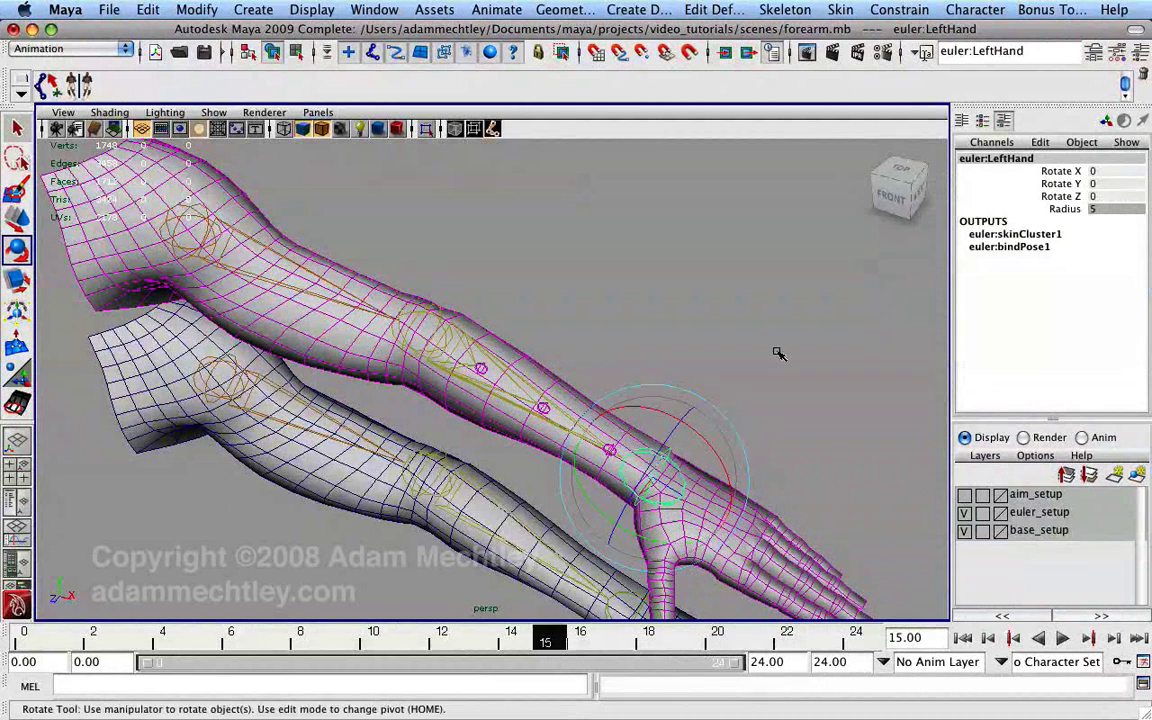
Step: Try bending the euler arm's LeftHand joint in Rotate X and Rotate Y, and reset its rotations to 0
left_click(1065, 172)
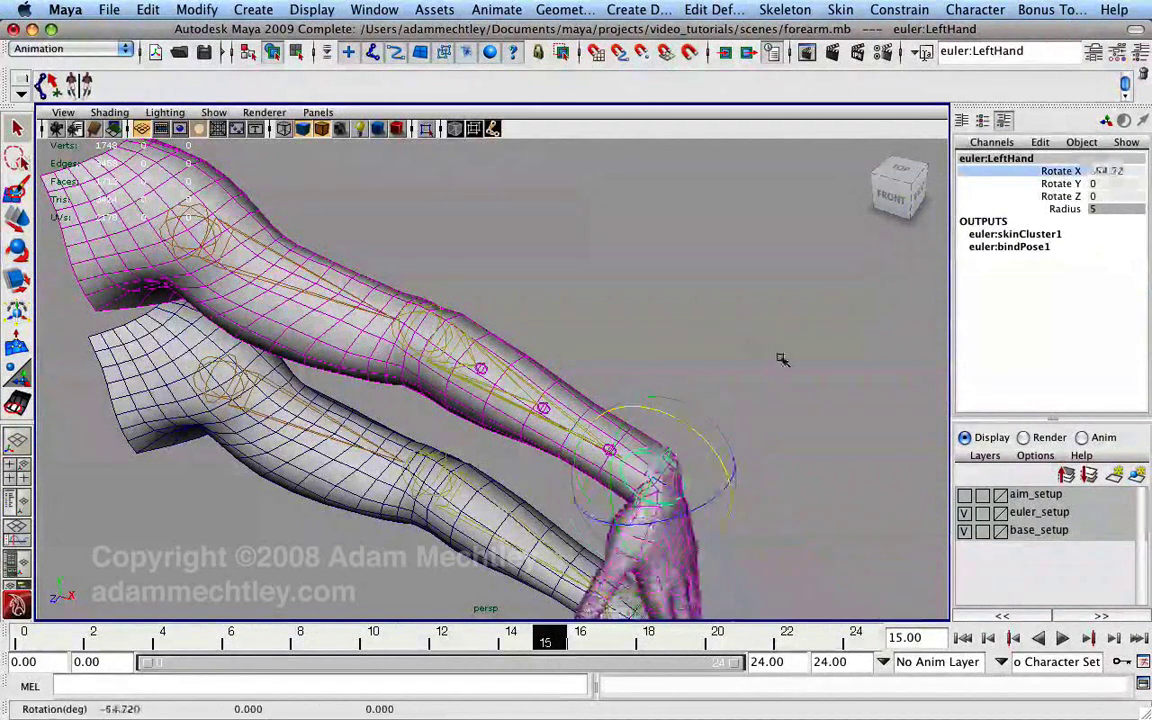
left_click(1062, 184)
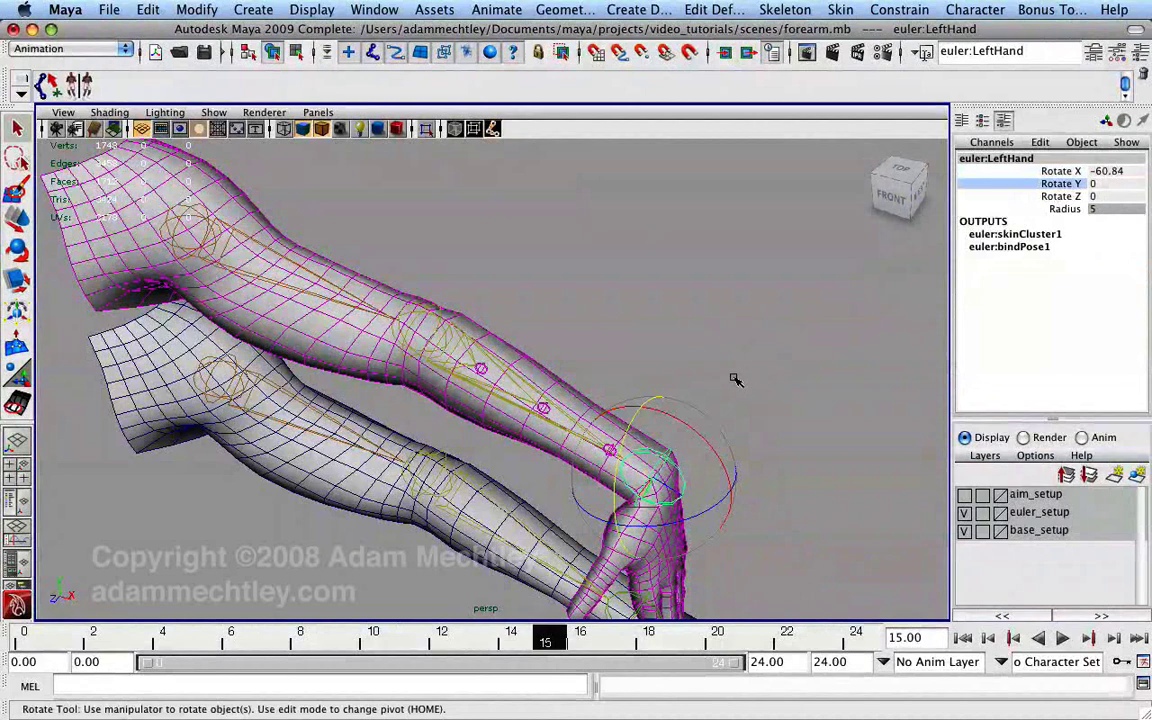
middle_click_drag(746, 378, 787, 378)
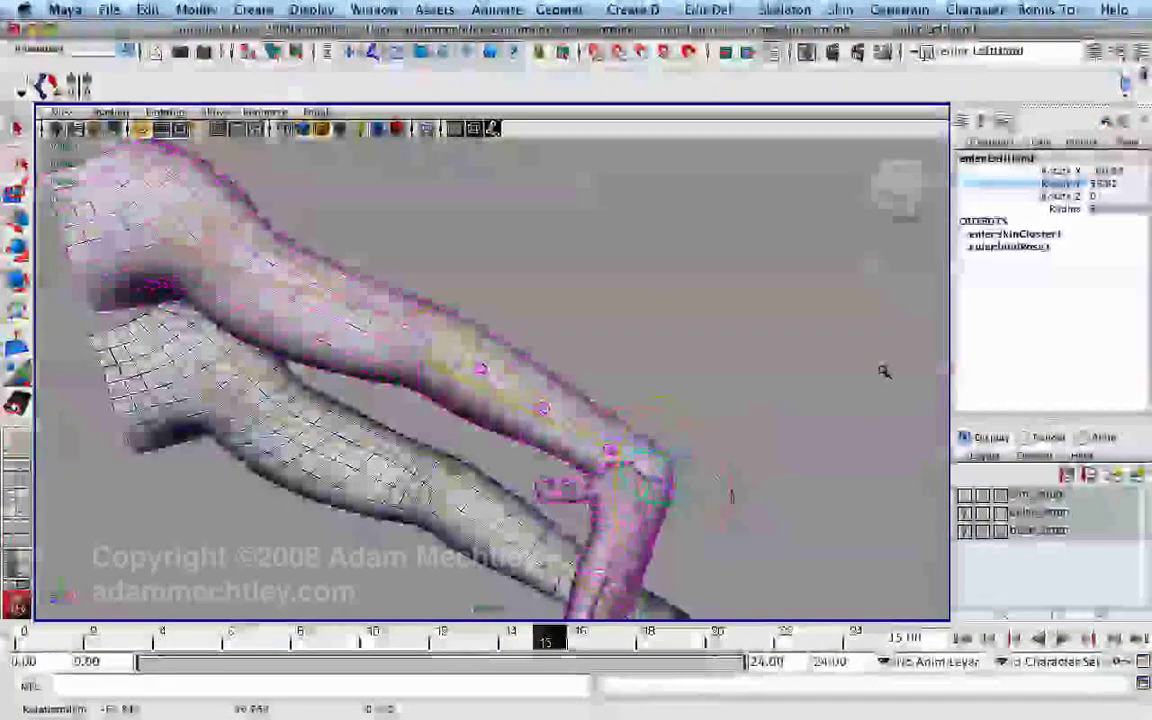
left_click_drag(916, 367, 850, 350, "alt")
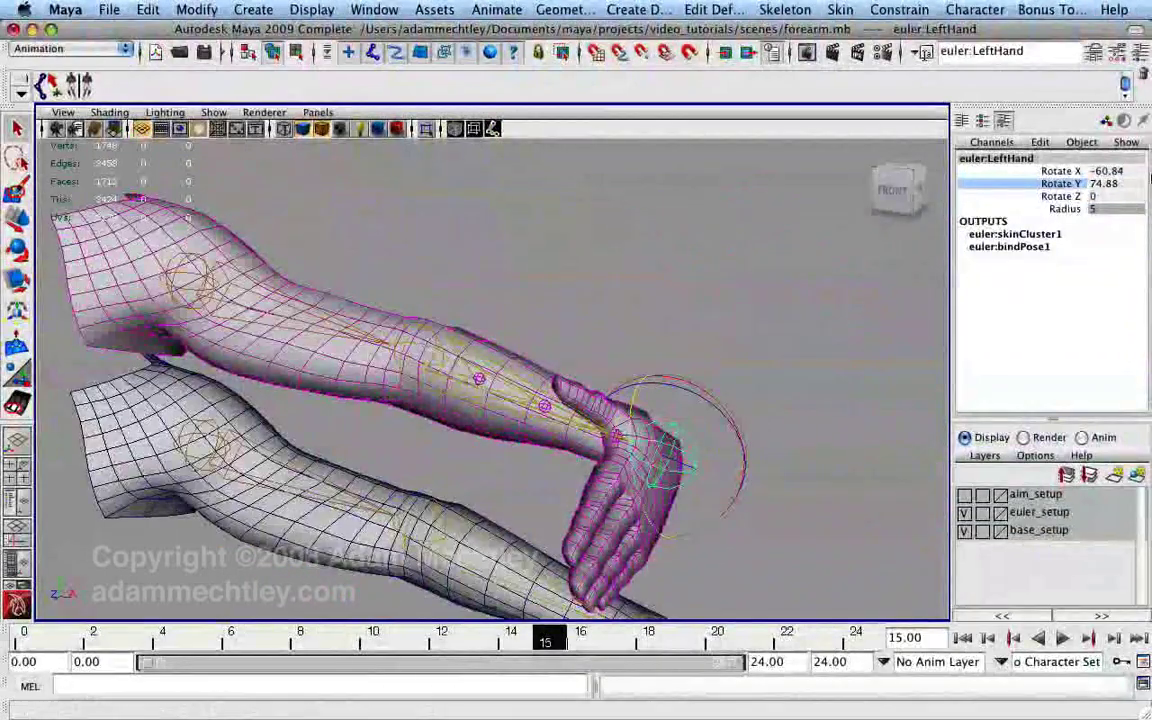
type("0")
key("Return")
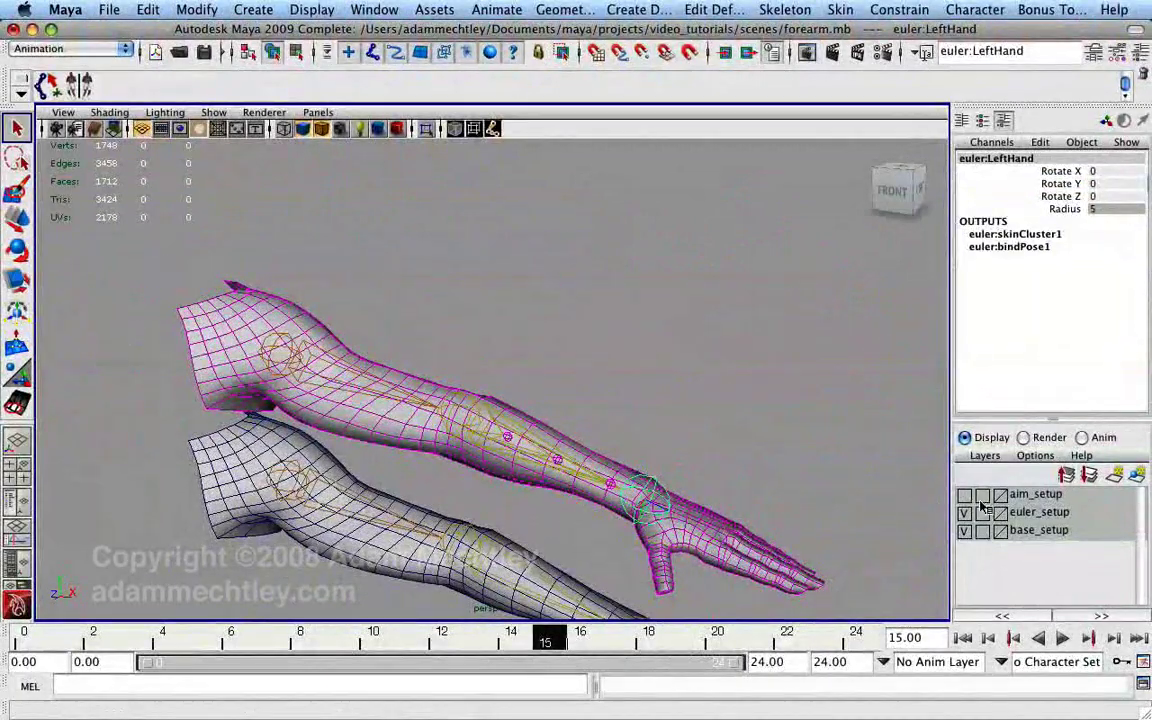
Step: Show the aim_setup layer and open the aim constraint attributes of the aim arm's LeftElbowTwist3 joint
left_click(964, 494)
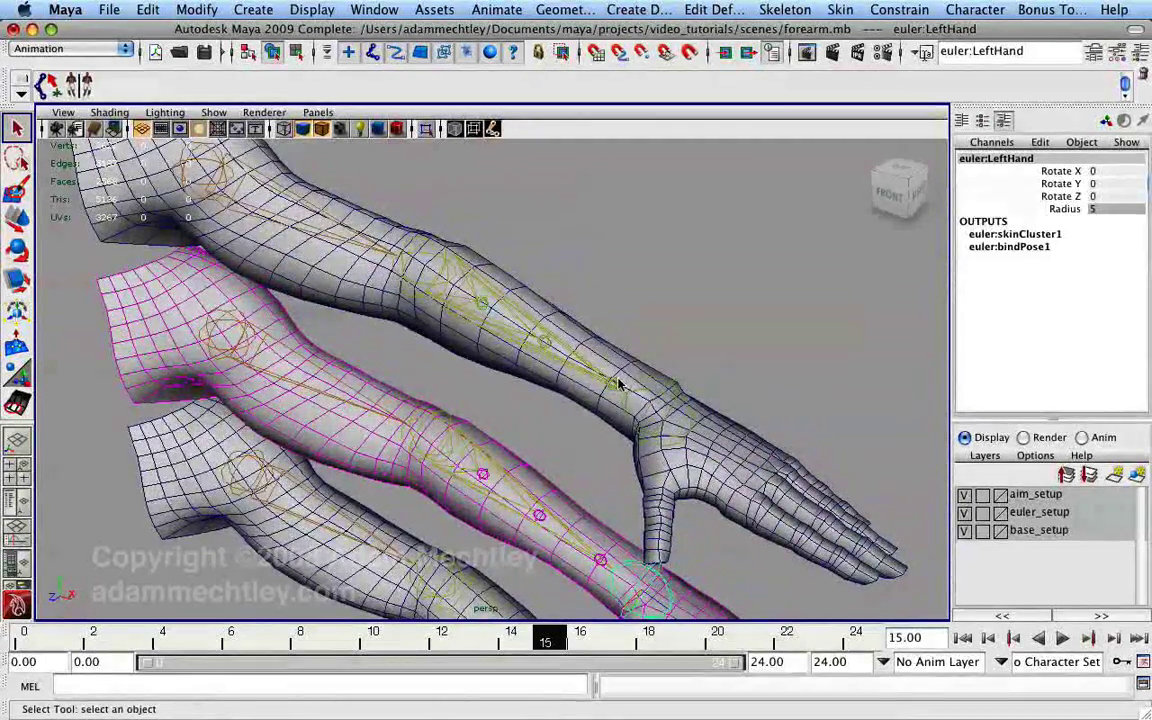
left_click(618, 384)
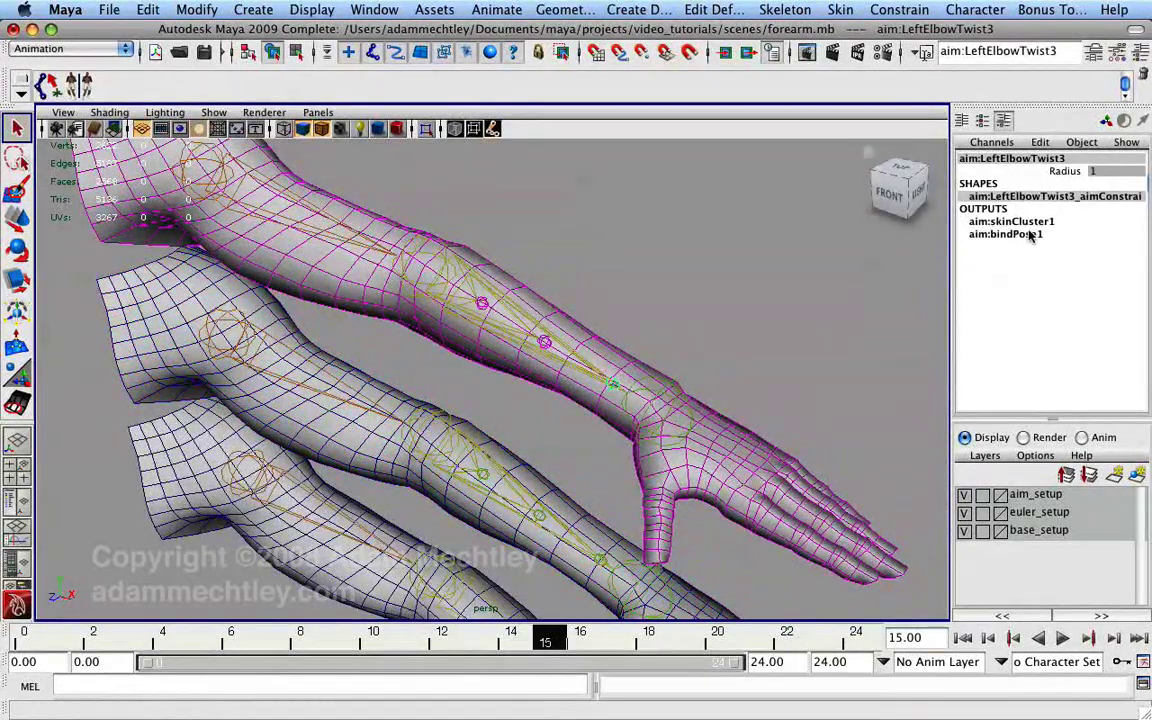
left_click(1041, 197)
left_click(1094, 51)
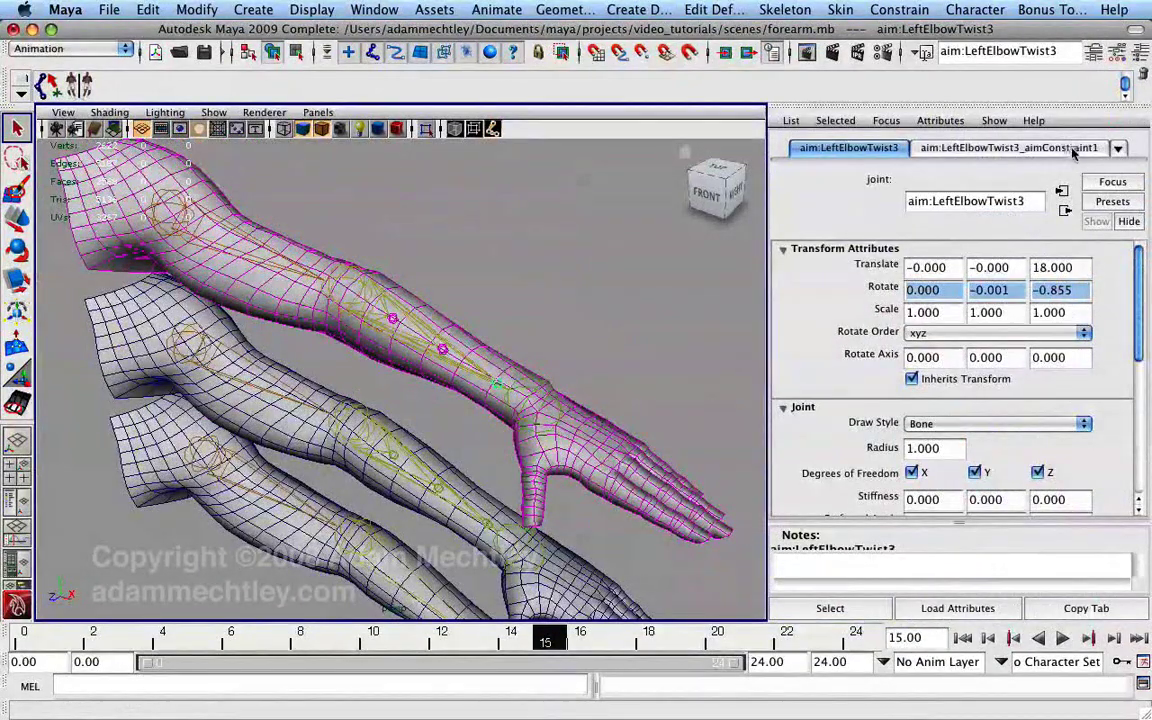
left_click(1076, 150)
left_click_drag(640, 300, 590, 303, "alt")
scroll(1041, 394, "down", 5)
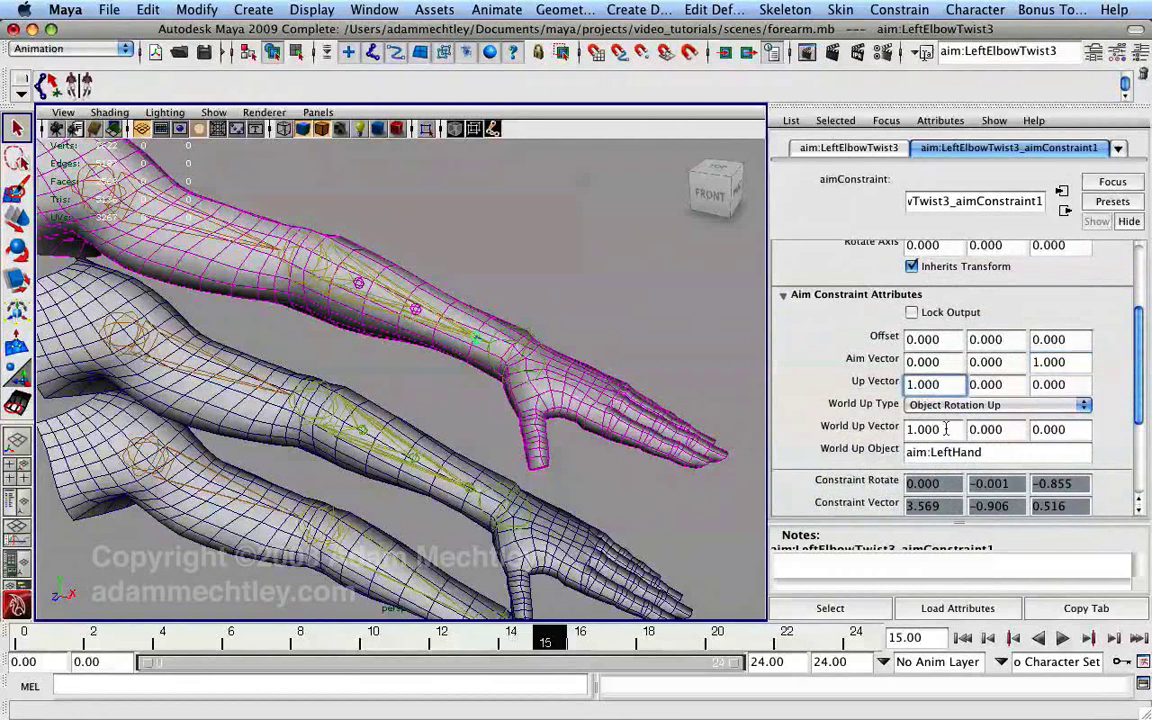
Step: Set the LeftElbowTwist3 aim constraint's Up Vector and World Up Vector both to 0, 1, 0
type("0")
key("Tab")
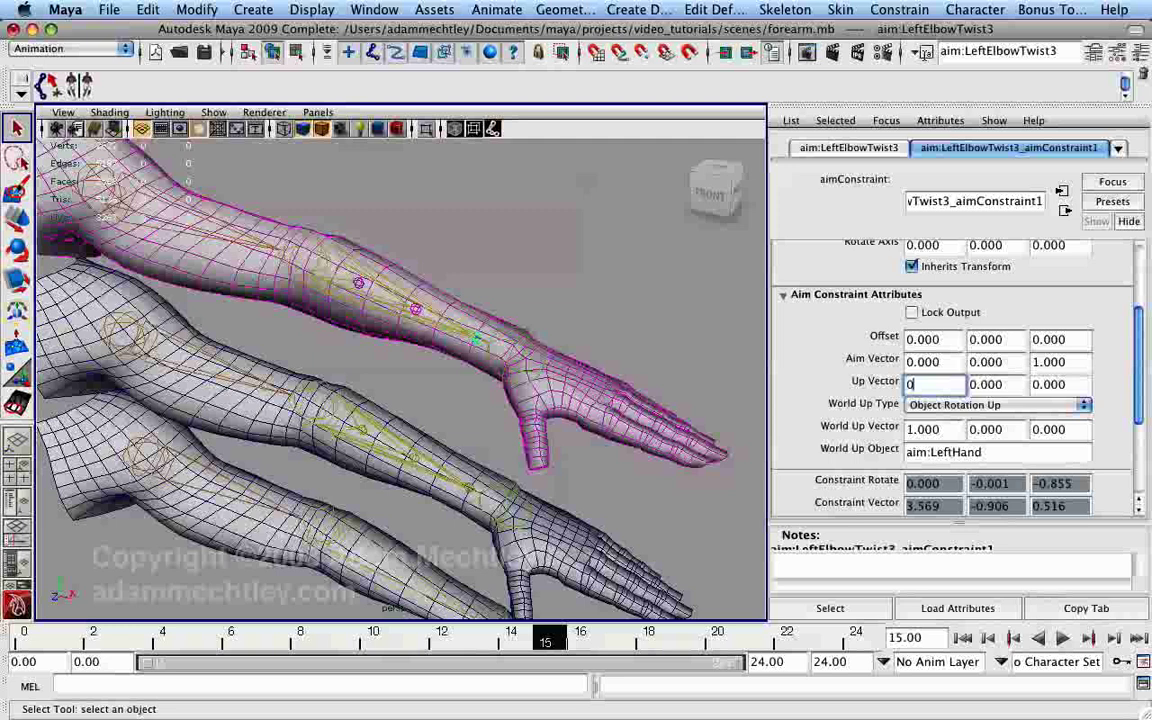
type("1")
key("Tab")
key("Tab")
key("Tab")
type("1")
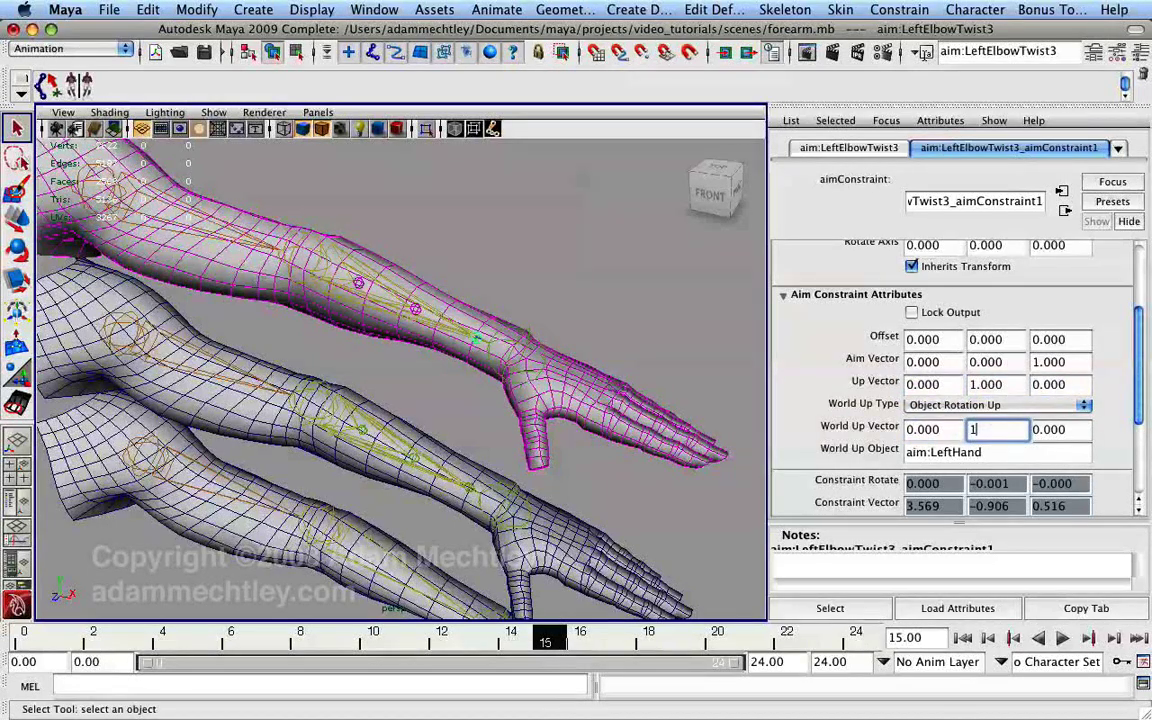
Step: Try rotating the aim arm's LeftHand joint around X with the Y-axis up vectors, and undo the rotation
middle_click_drag(360, 271, 373, 301, "alt")
right_click_drag(373, 301, 599, 337, "alt")
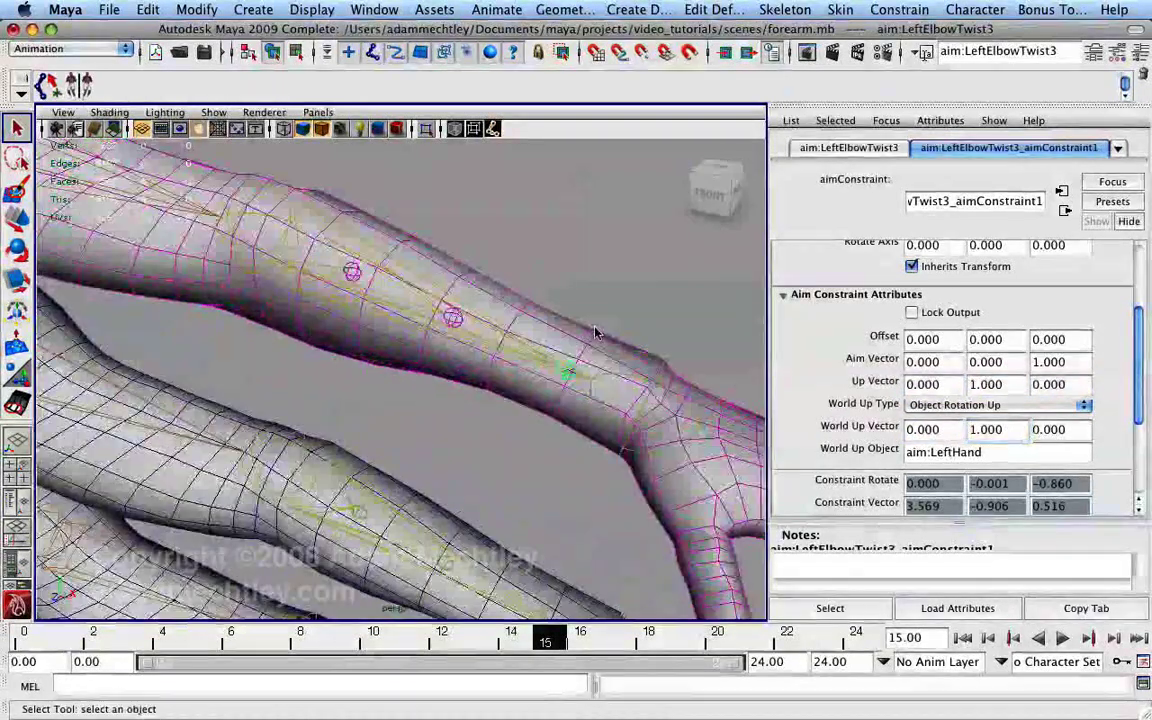
left_click(686, 368)
left_click(686, 371)
middle_click_drag(599, 319, 496, 285, "alt")
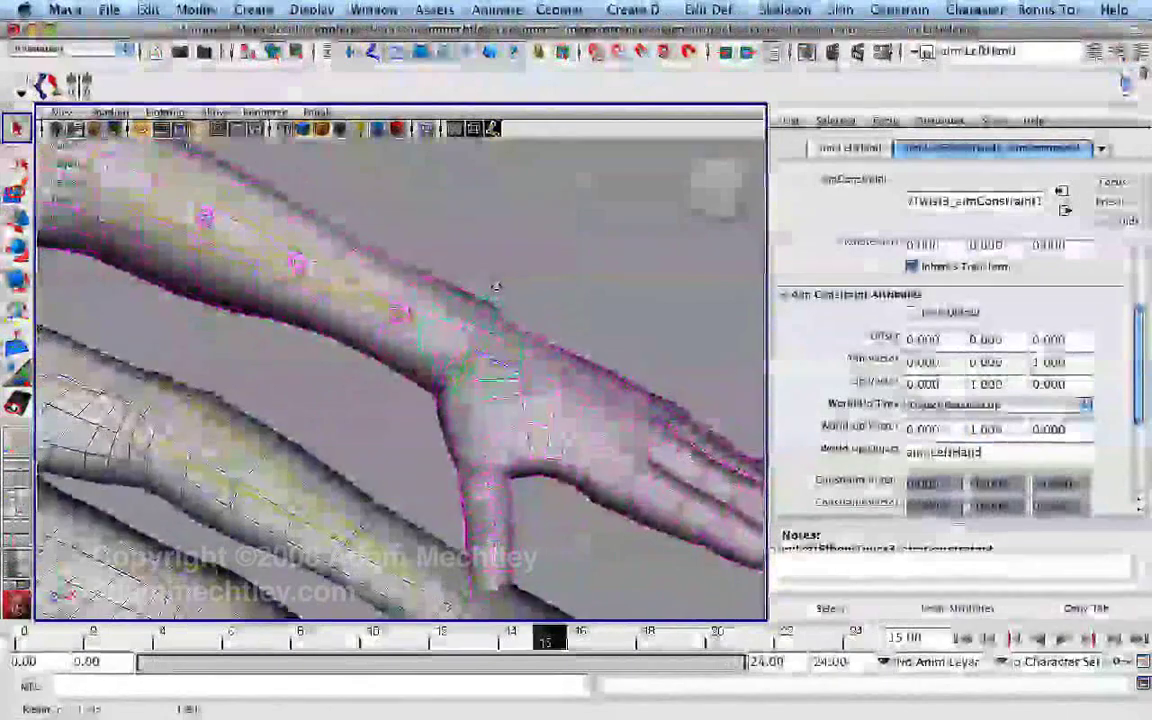
key("e")
left_click_drag(522, 349, 188, 190)
key("z")
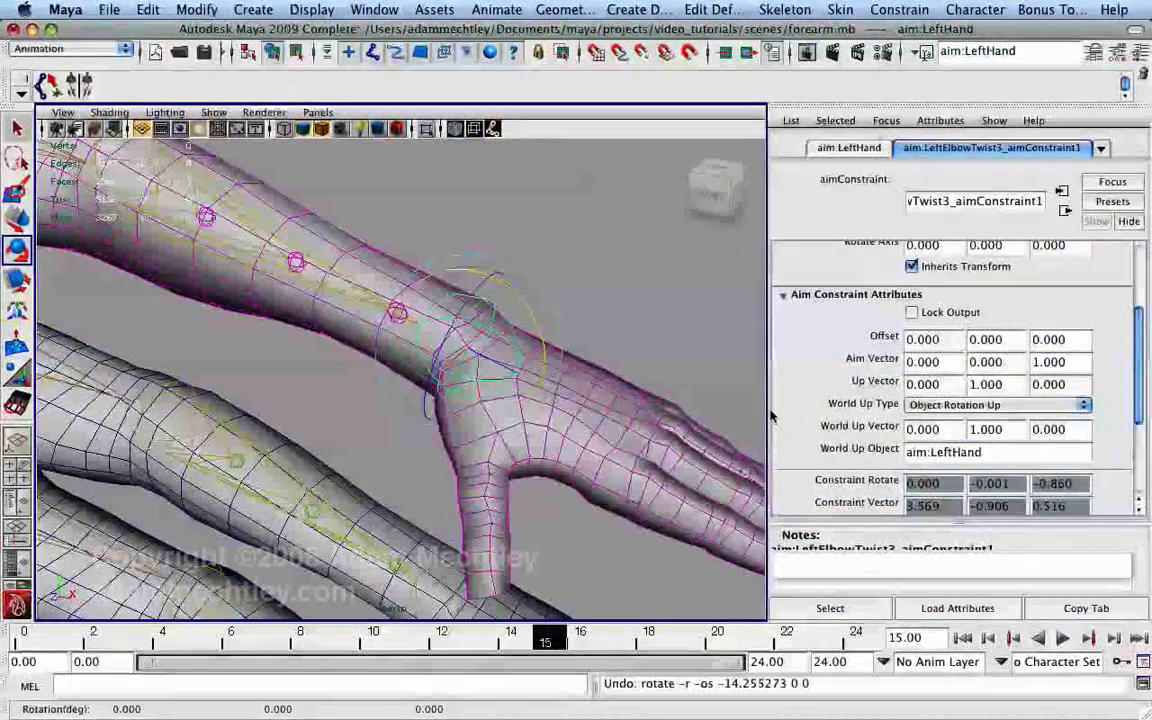
Step: Set the LeftElbowTwist3 aim constraint's Up Vector and World Up Vector back to 1, 0, 0
left_click(921, 383)
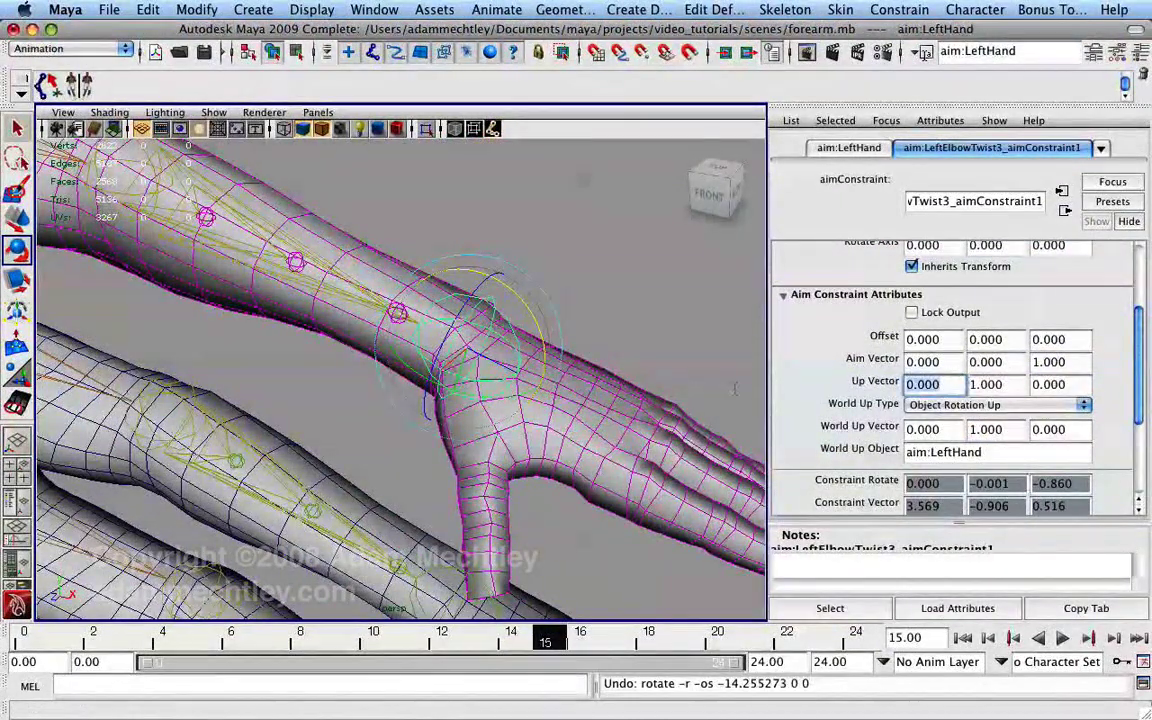
type("1")
key("Tab")
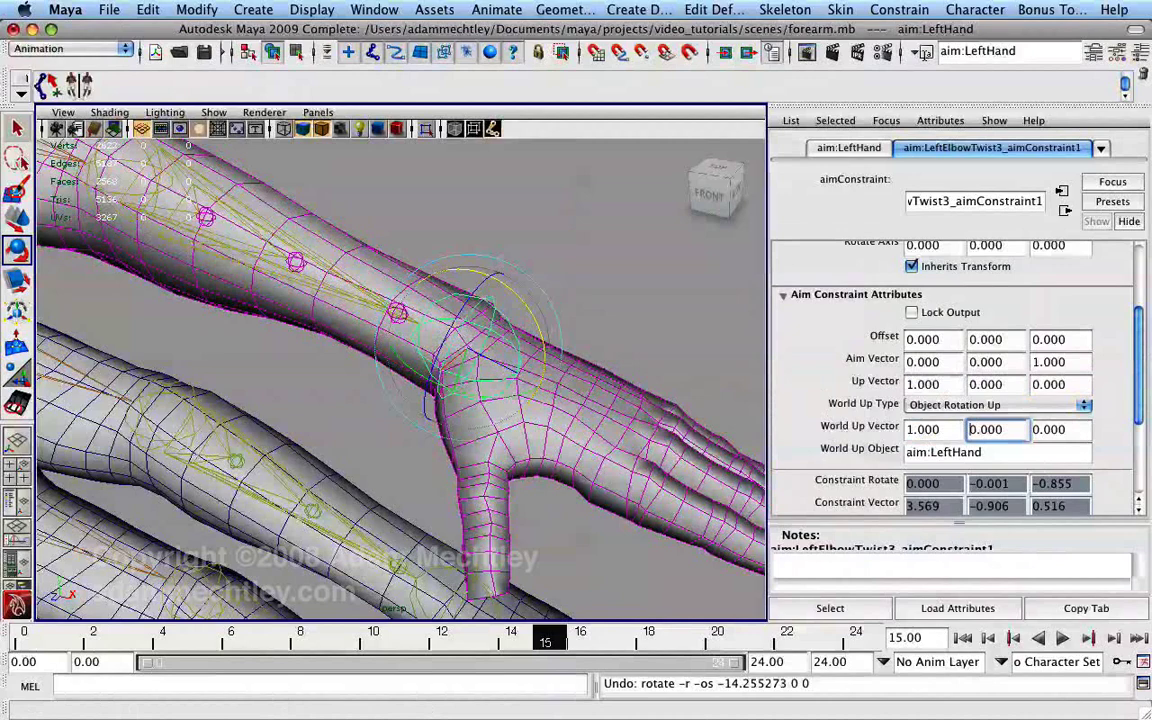
Step: Try rotating the aim arm's LeftHand joint around X and freely on all axes, undoing each rotation
left_click_drag(538, 312, 345, 314)
key("z")
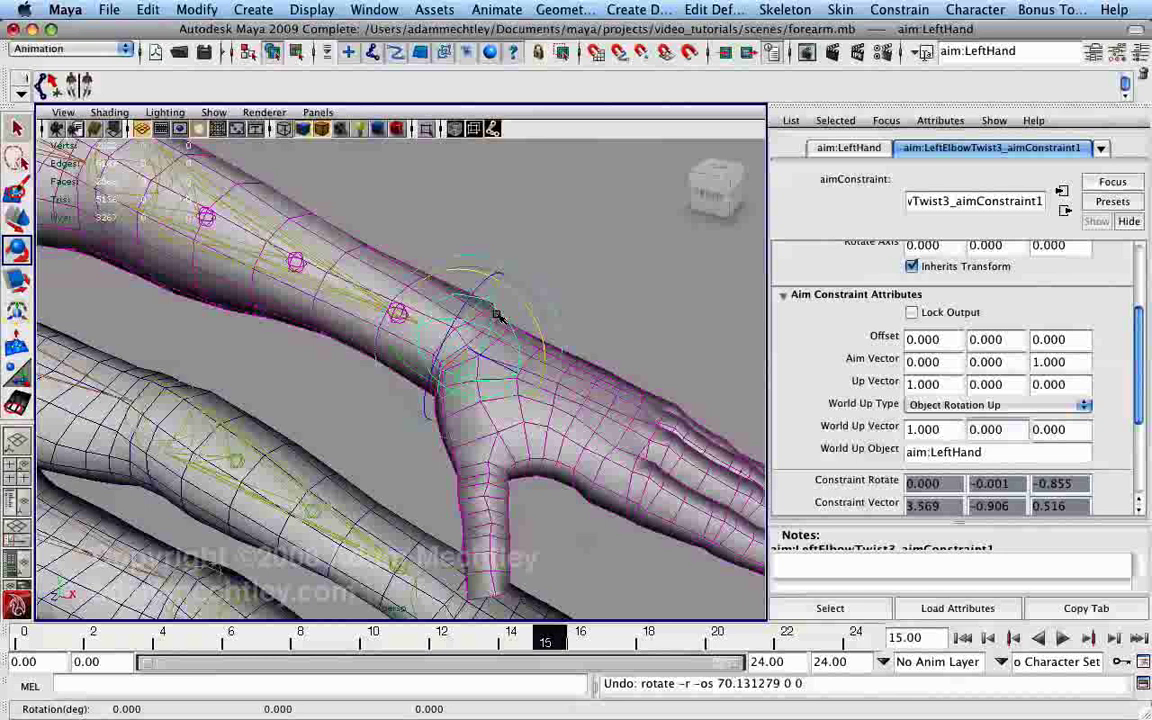
left_click_drag(490, 333, 542, 316)
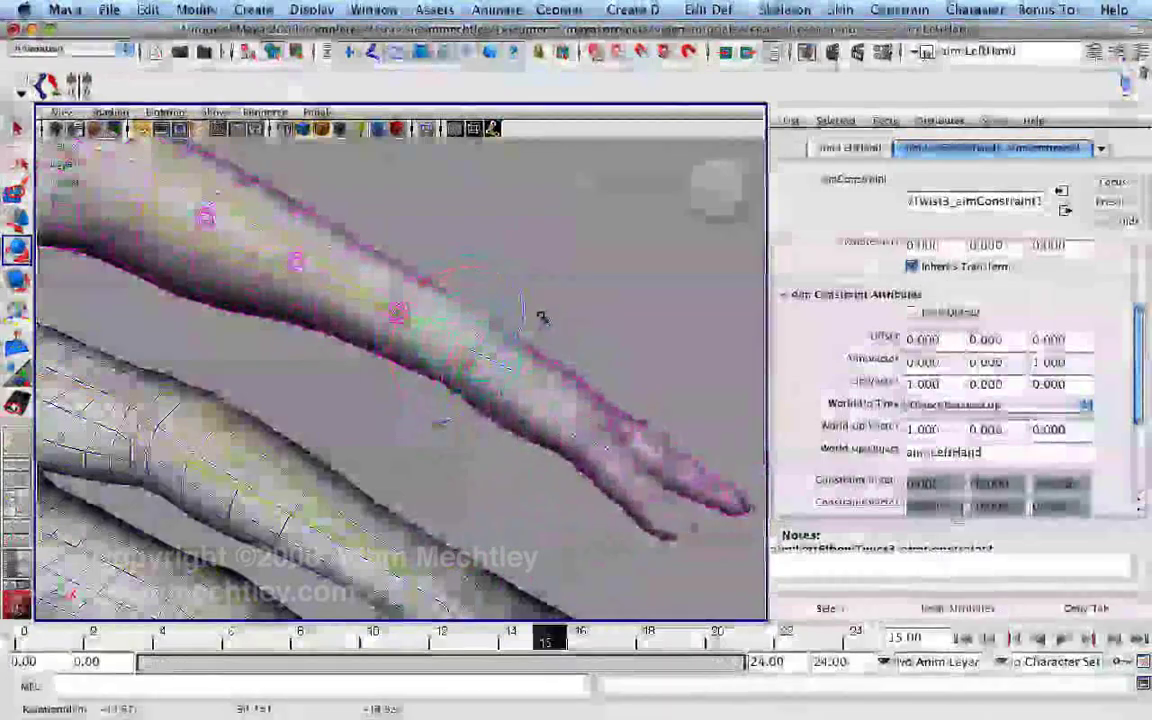
key("z")
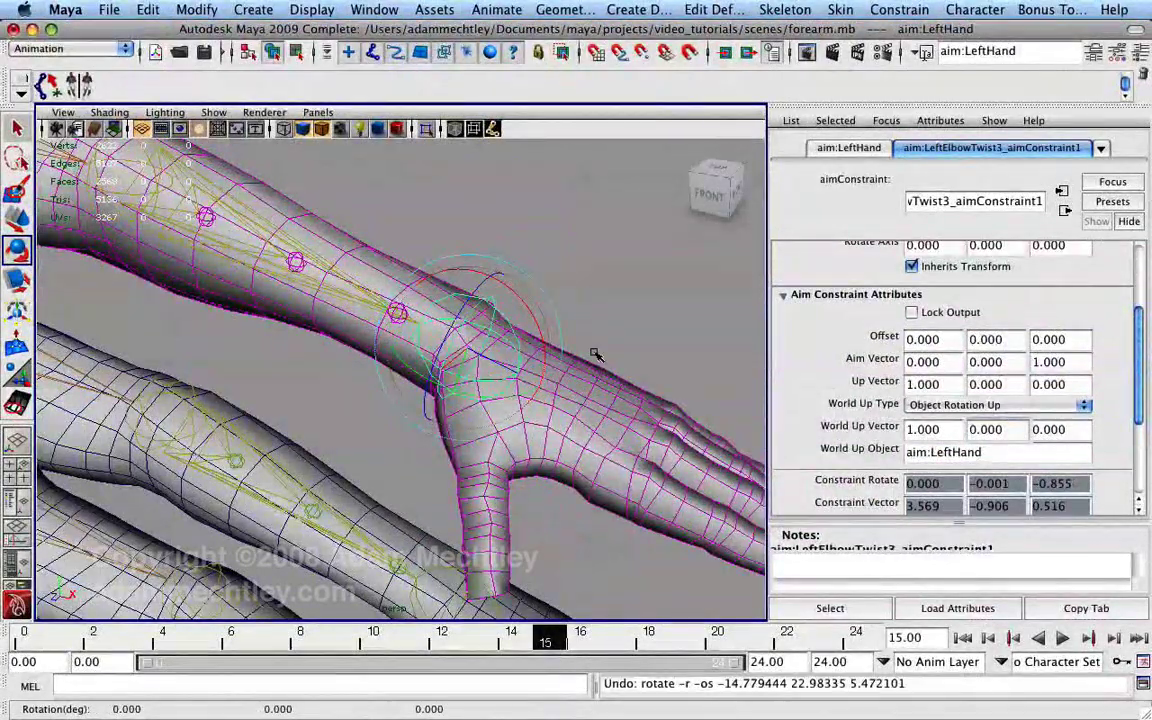
Step: Show the Channel Box and select the LeftHand joints of the base, euler and aim arms together
right_click_drag(595, 354, 540, 332, "alt")
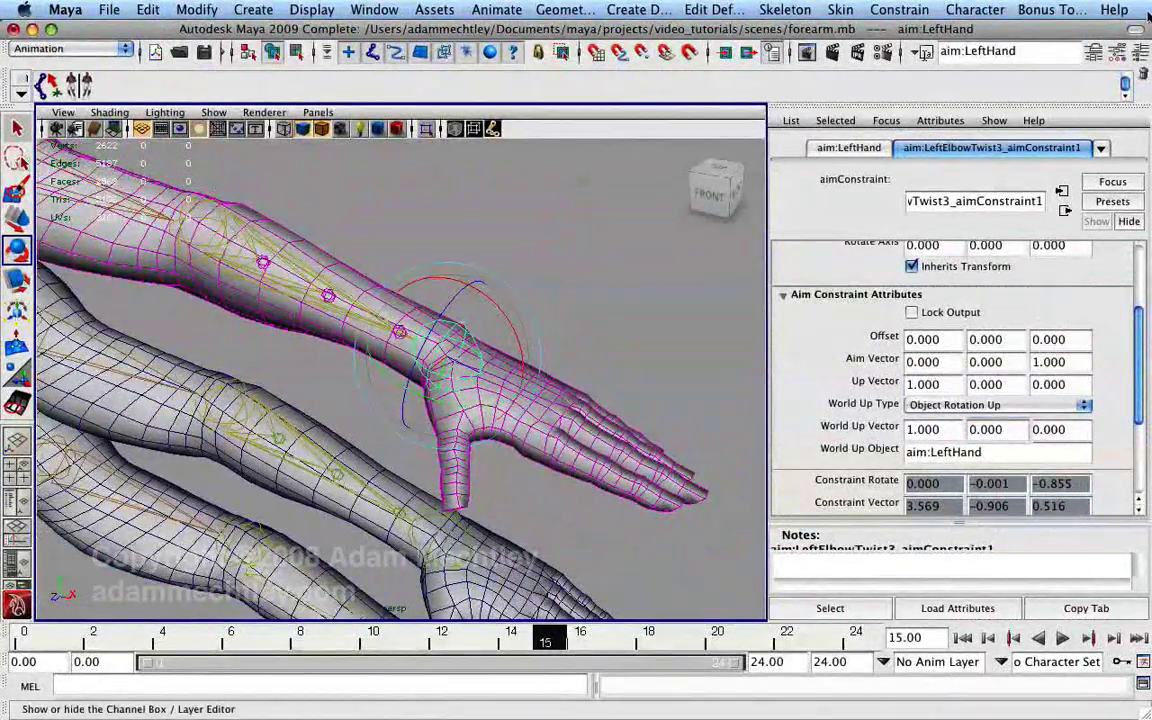
left_click(1143, 61)
right_click_drag(656, 342, 501, 424, "alt")
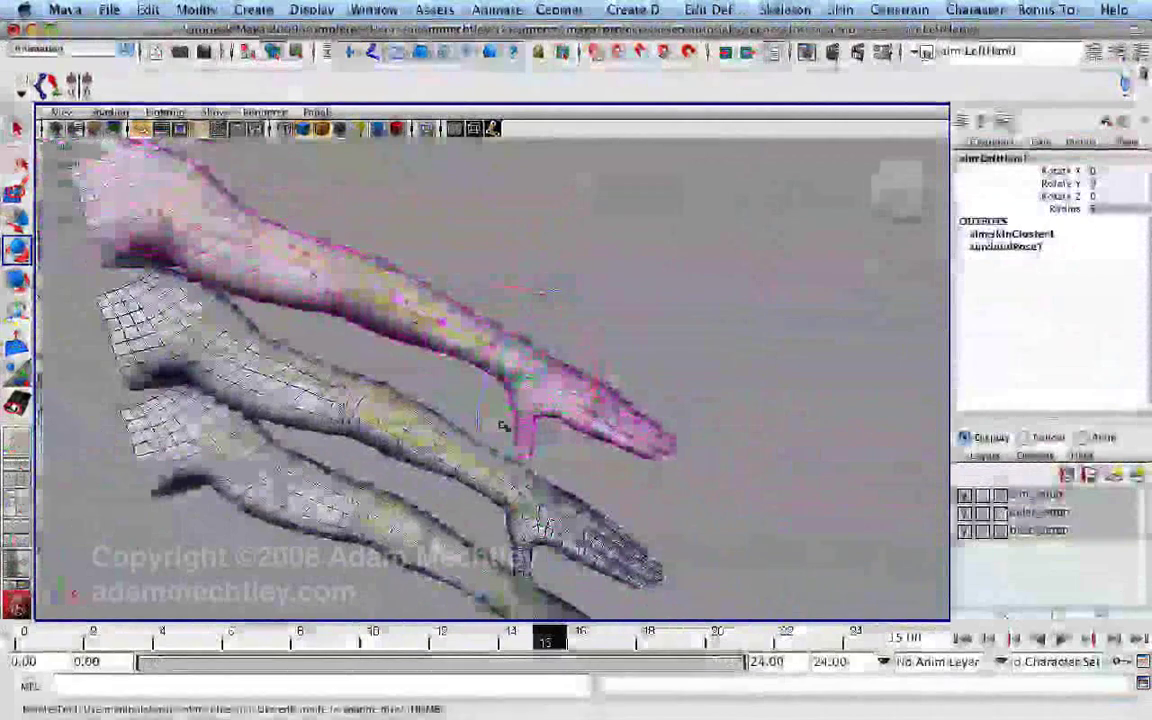
middle_click_drag(524, 598, 512, 487, "alt")
key("q")
left_click(508, 483)
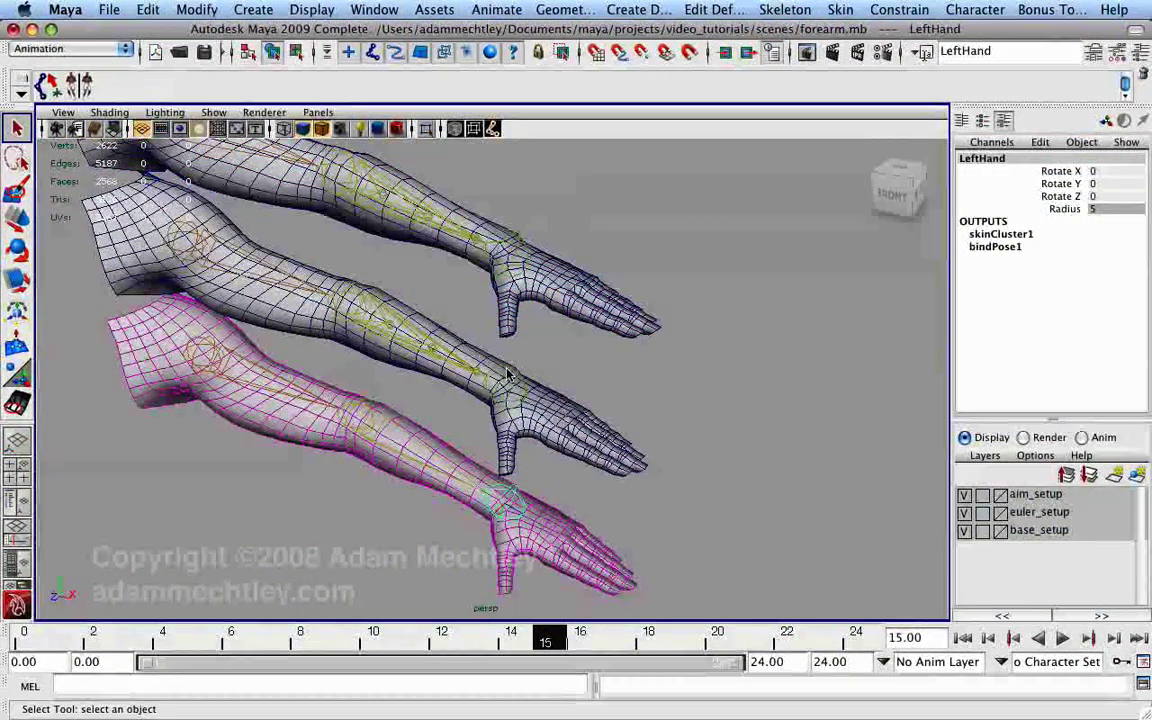
left_click(507, 375, "shift")
left_click(519, 243, "shift")
Step: Rotate the three LeftHand joints to about -61 on X and 58 on Y, and compare the forearm deformation
left_click_drag(742, 240, 702, 306, "alt")
key("e")
left_click(1062, 172)
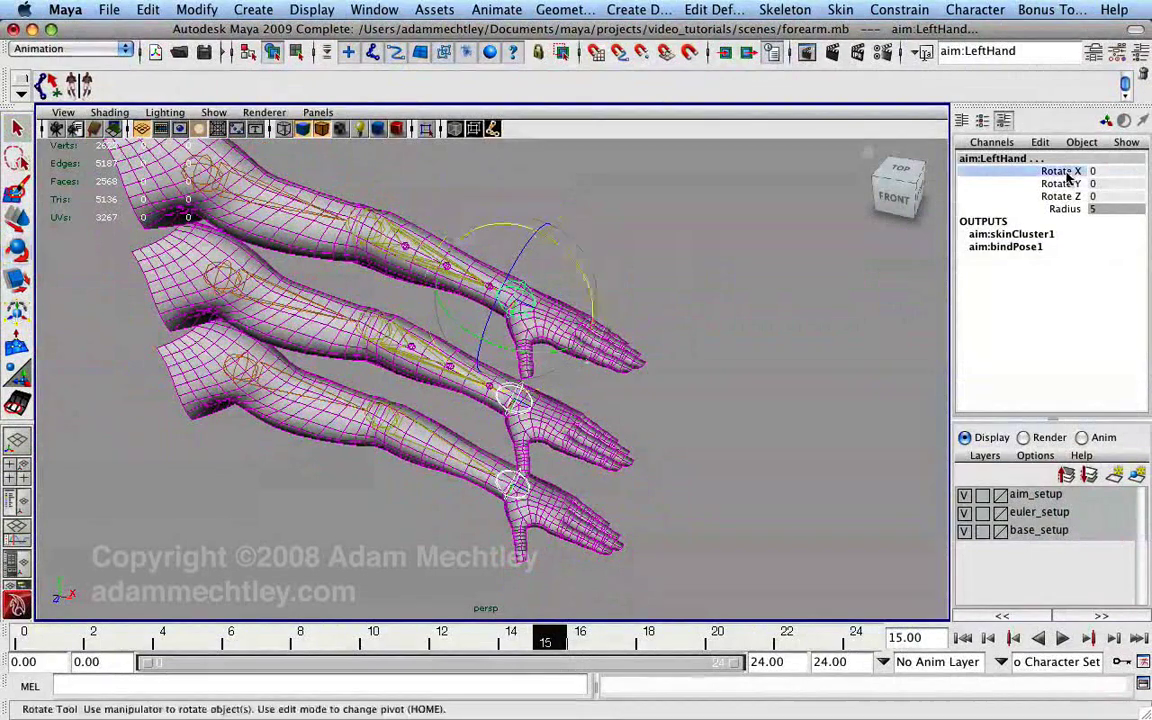
middle_click_drag(620, 200, 760, 328)
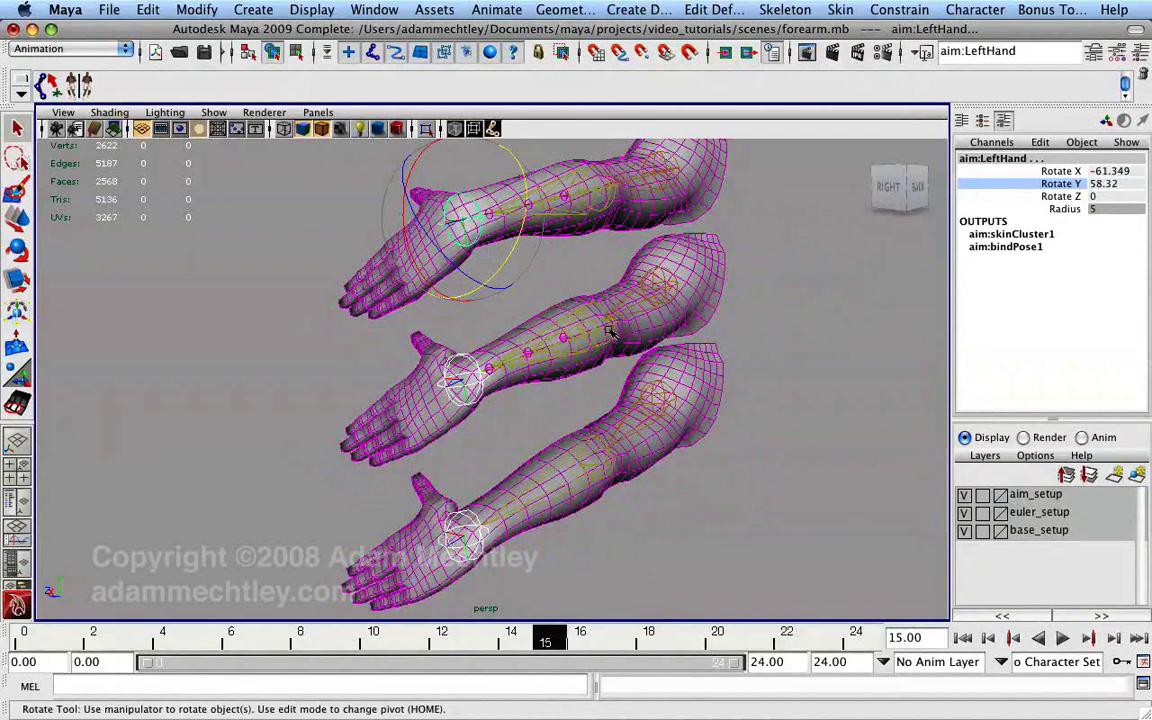
left_click_drag(608, 333, 750, 398, "alt")
Step: Reset the X, Y and Z rotations of all three LeftHand joints to 0
left_click_drag(1113, 171, 1117, 195)
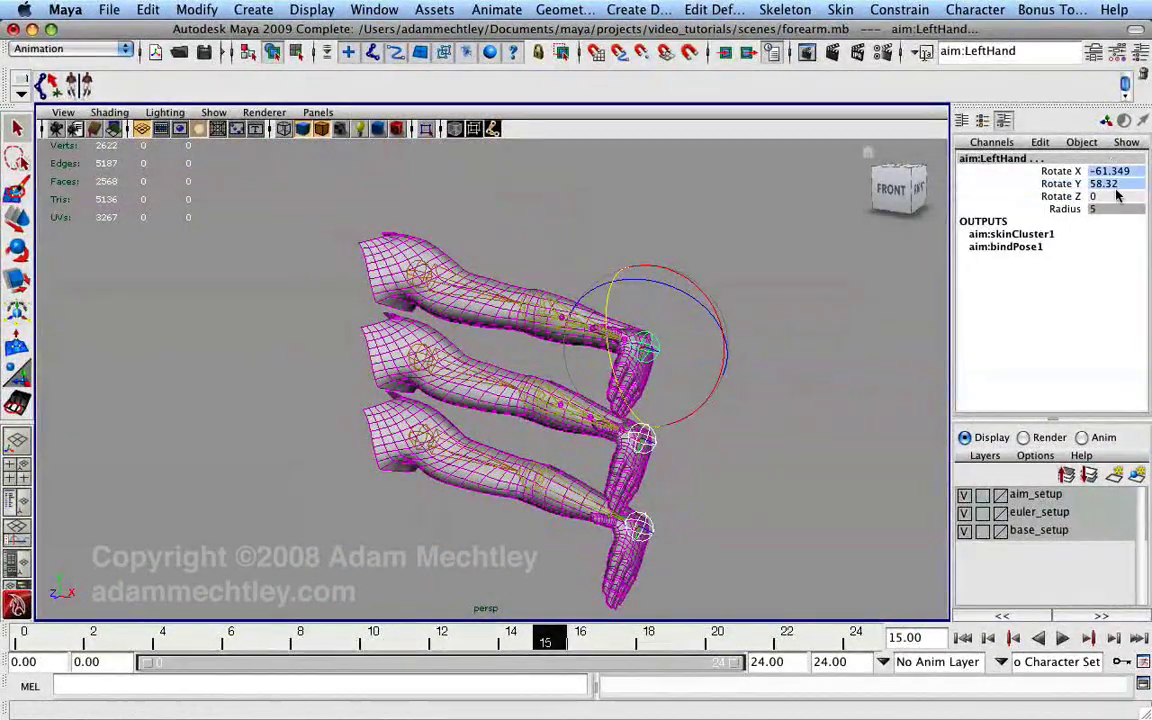
type("0")
key("Return")
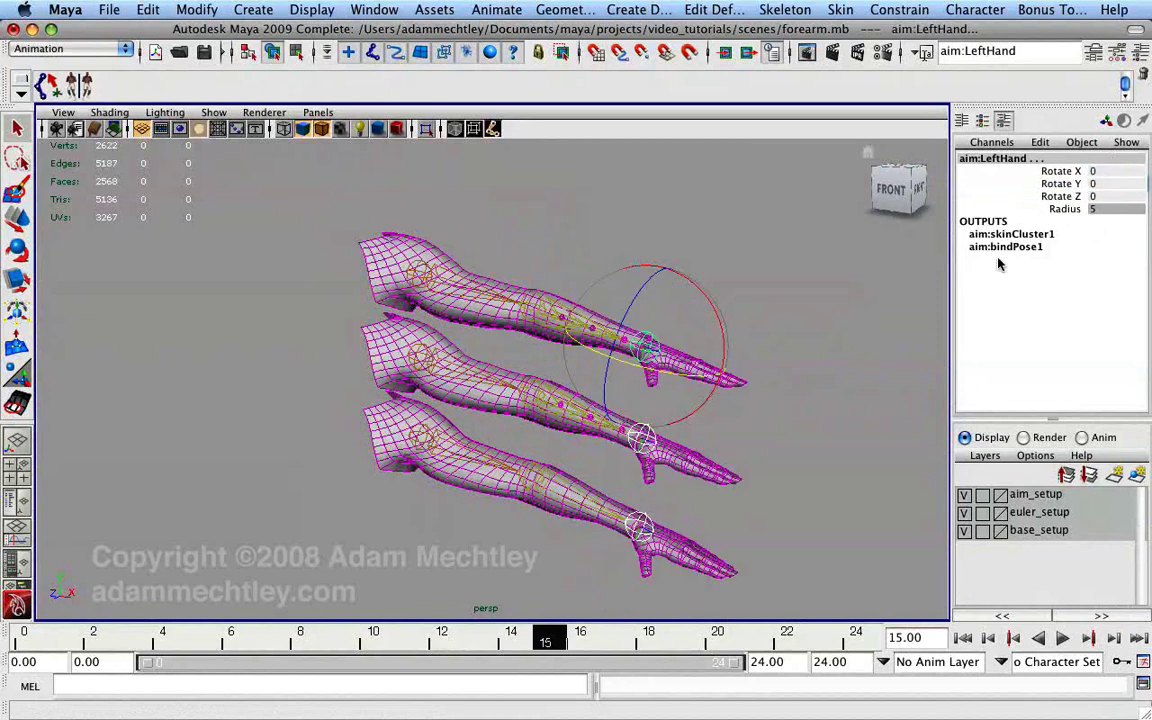
Step: Select the base arm's LeftHand joint and launch the Setup Forearm script through its AM_Setup MEL command
left_click_drag(690, 262, 653, 365, "alt")
key("q")
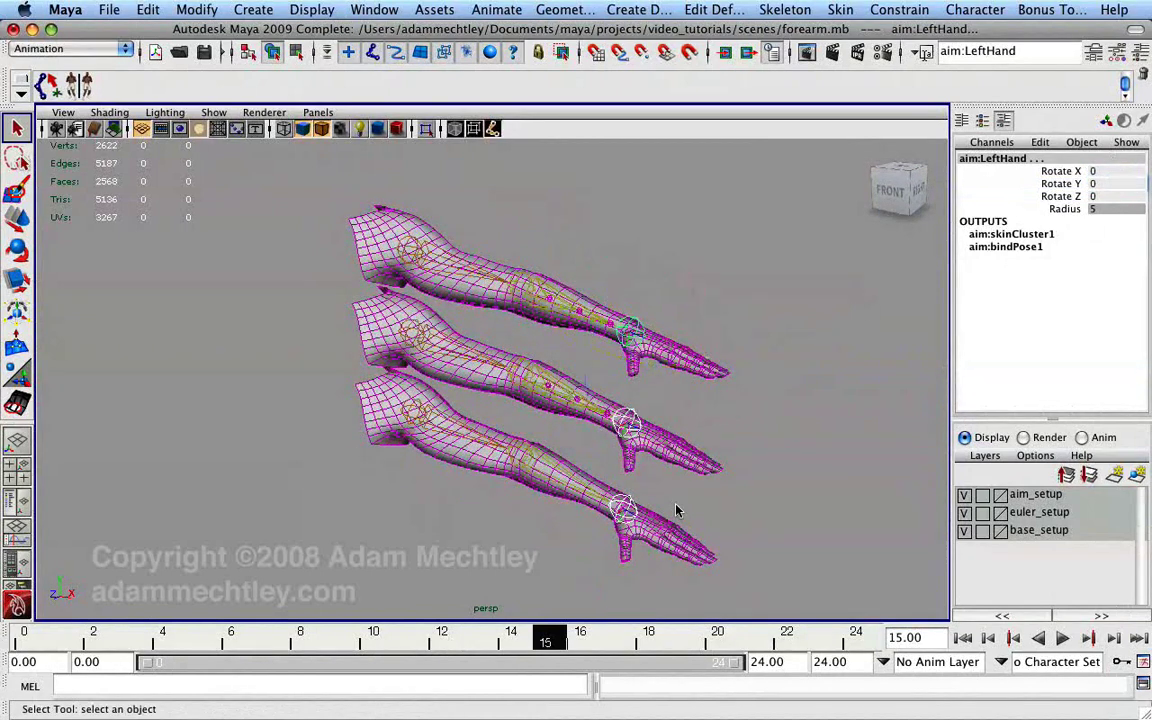
left_click(675, 510)
left_click(625, 505)
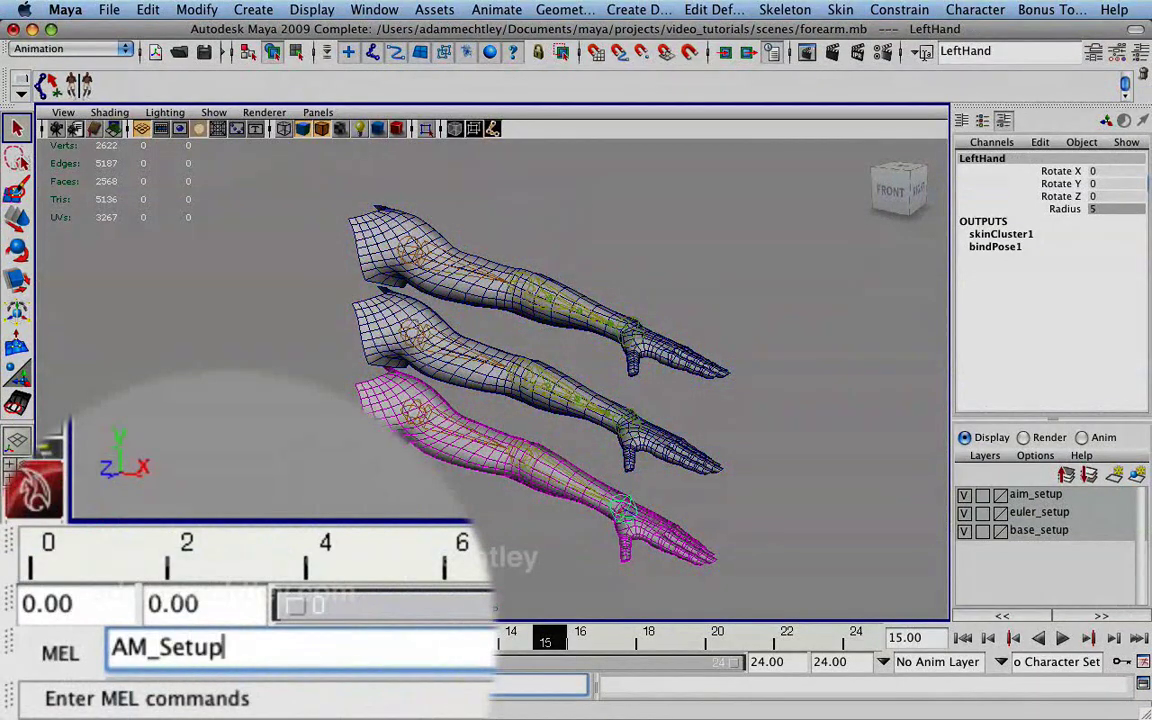
key("Return")
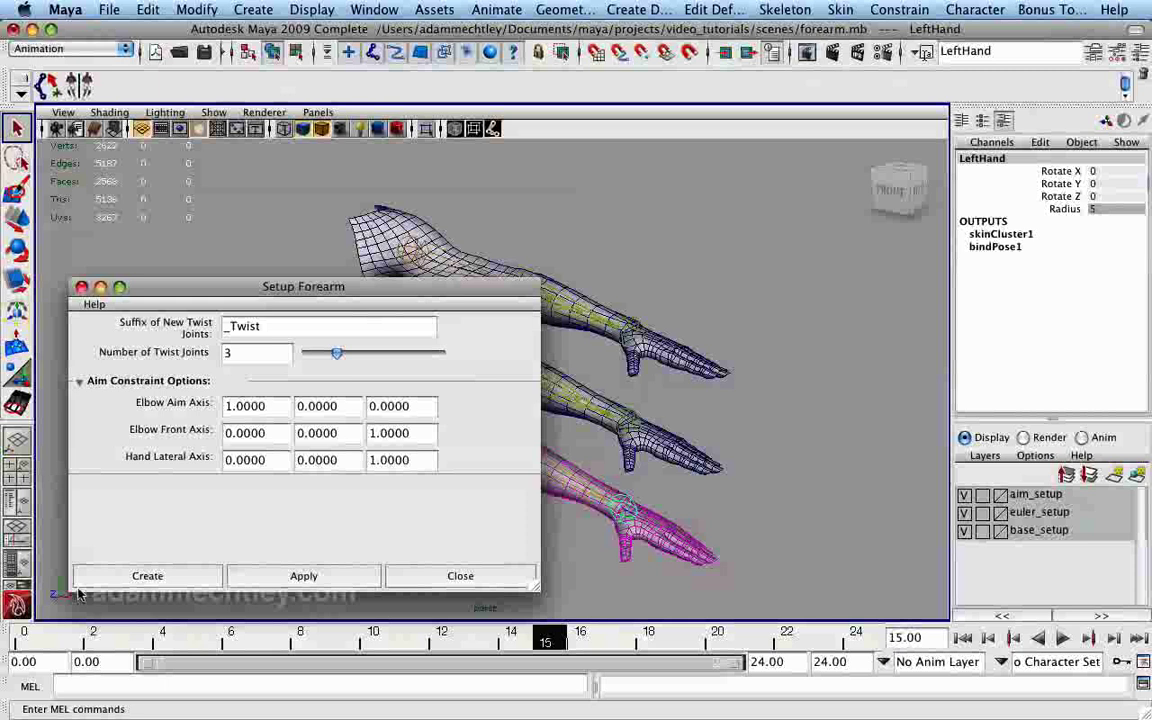
Step: Arrange the Setup Forearm window beside the base arm and set Number of Twist Joints to 7
left_click_drag(537, 590, 425, 603)
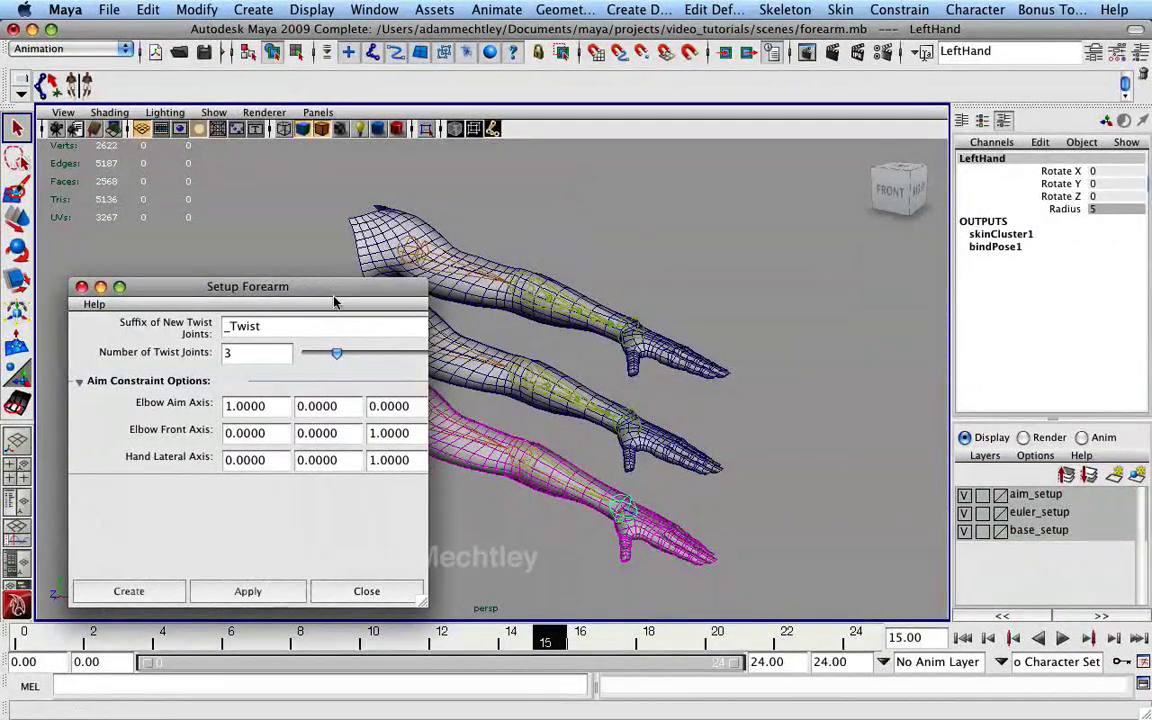
left_click_drag(335, 299, 313, 294)
left_click_drag(560, 300, 683, 480, "alt")
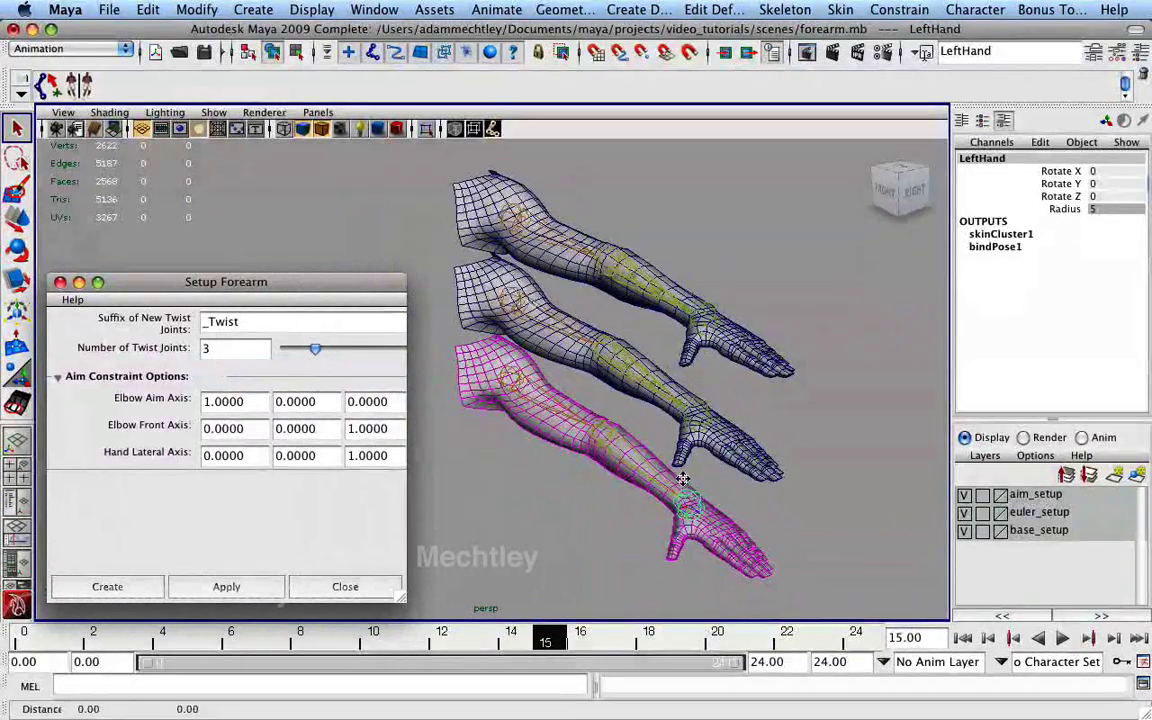
middle_click_drag(683, 480, 667, 374, "alt")
right_click_drag(667, 374, 771, 411, "alt")
middle_click_drag(771, 411, 744, 430, "alt")
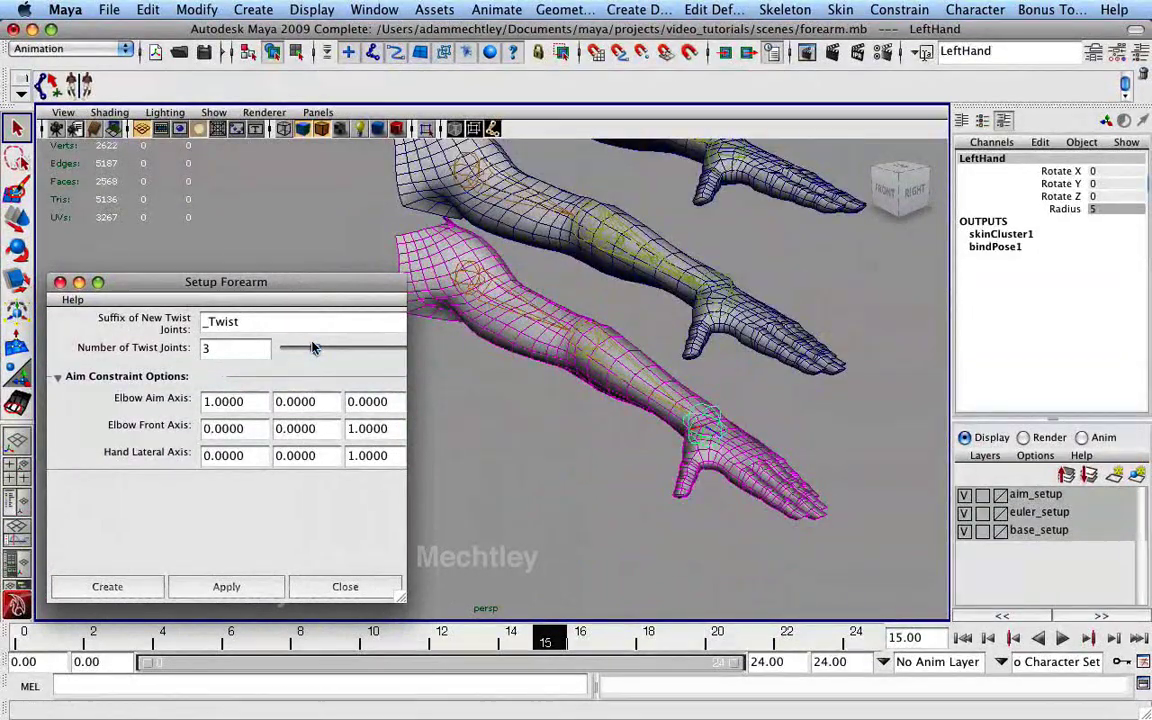
left_click_drag(313, 347, 373, 349)
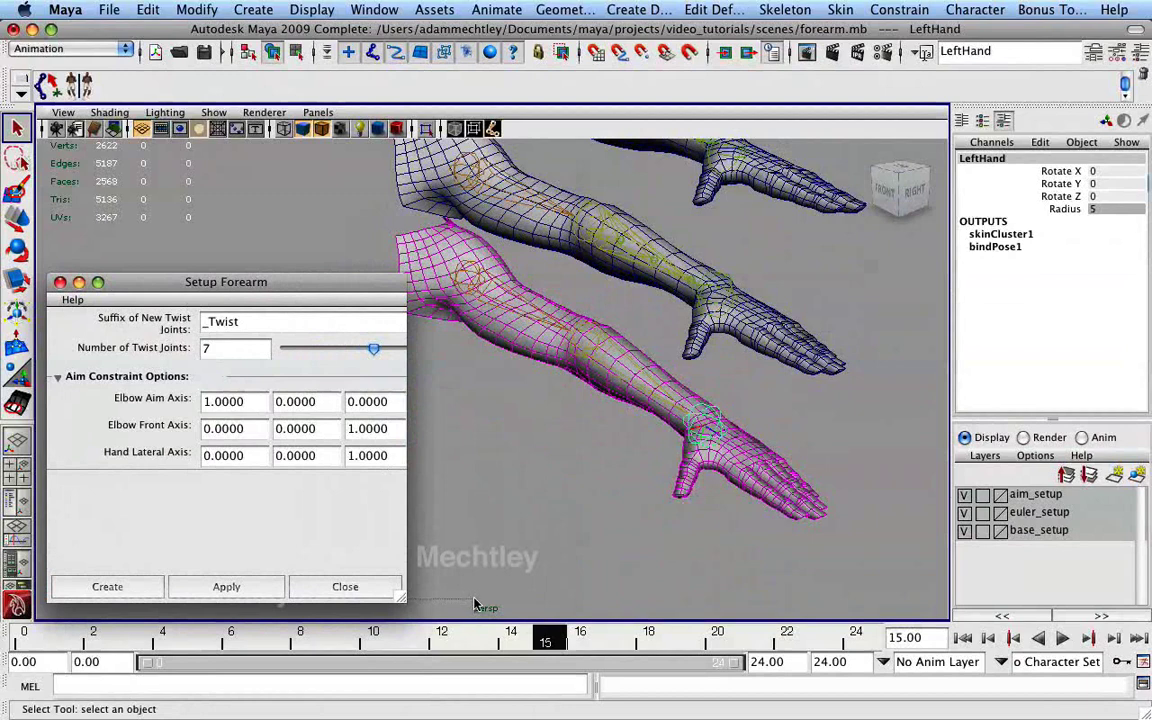
left_click(415, 603)
left_click_drag(407, 600, 504, 599)
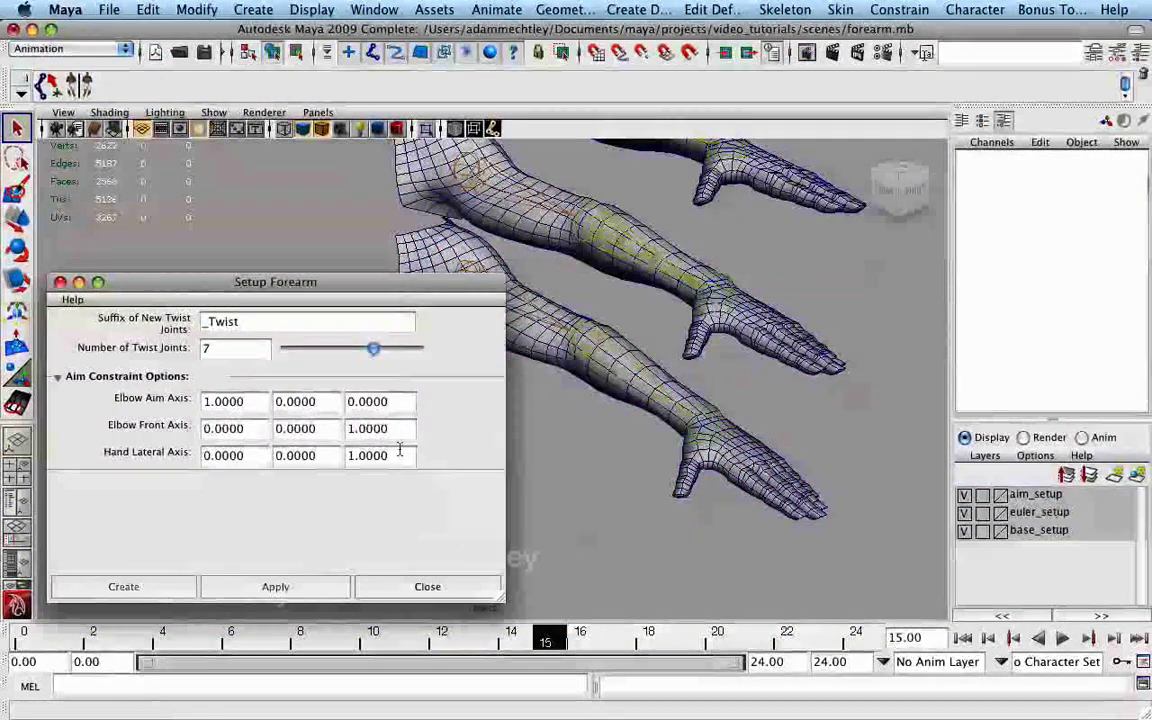
Step: Select the base arm's LeftElbow joint for reference and set the Elbow Front Axis to 1, 0, 0
left_click(700, 418)
left_click(665, 392)
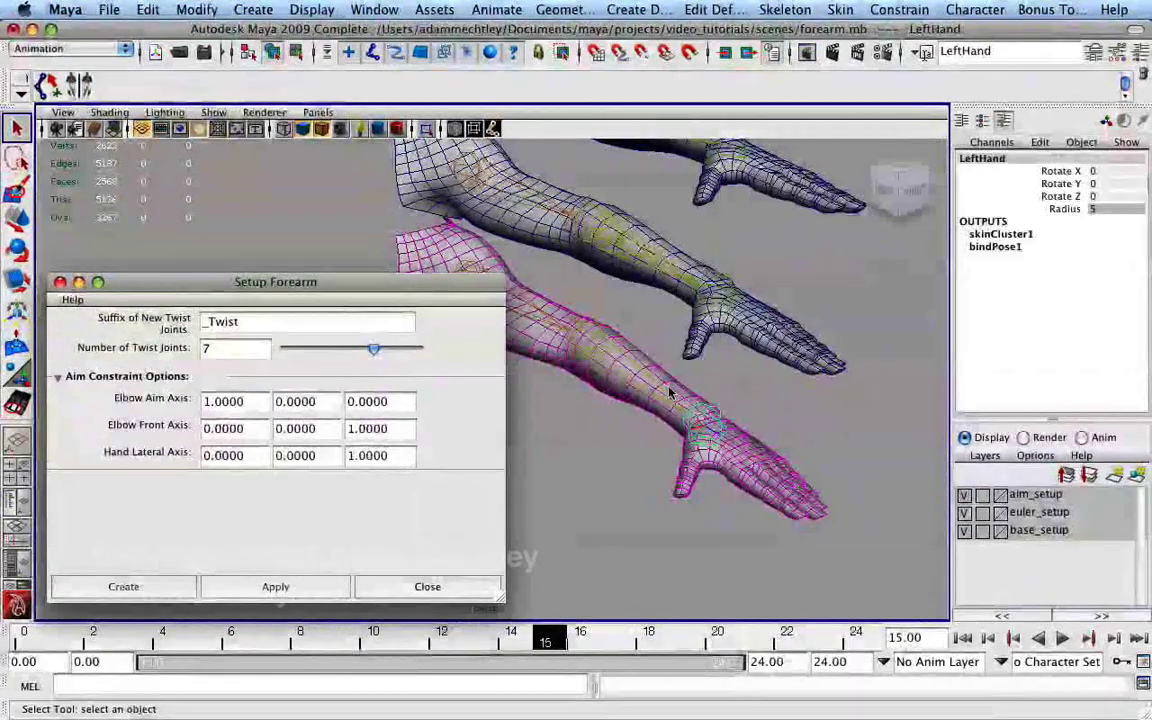
left_click(595, 330)
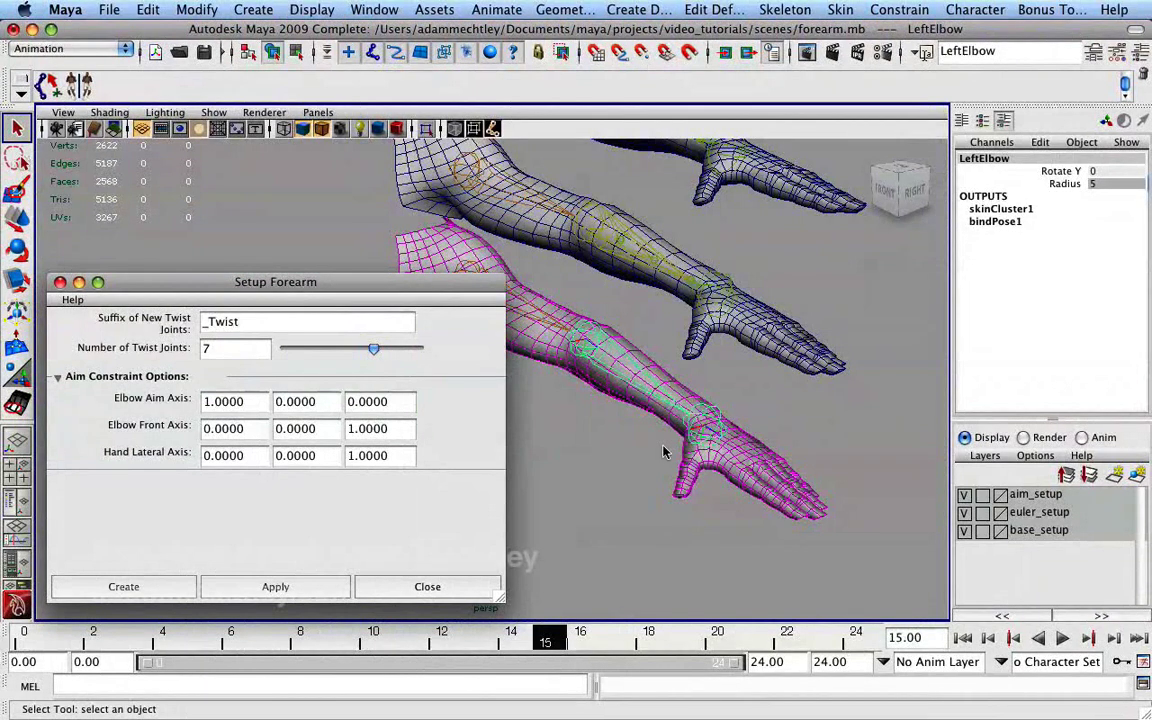
left_click(241, 432)
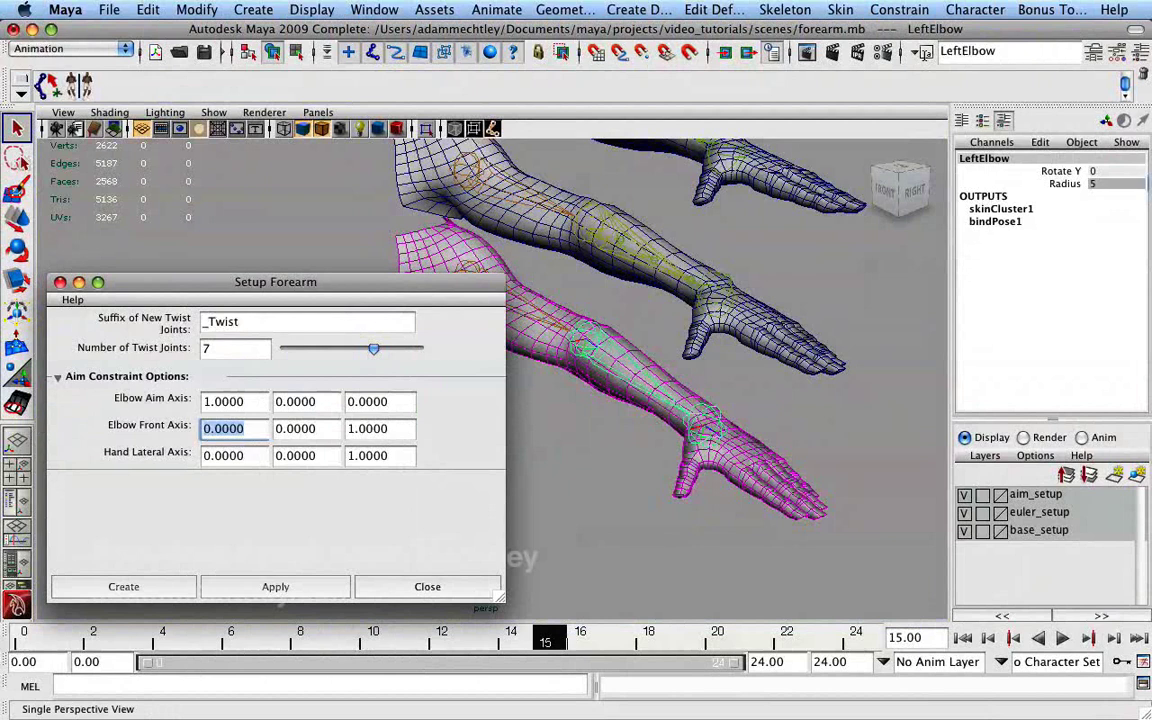
type("1")
key("Tab")
key("Tab")
type("0")
Step: Set the Hand Lateral Axis to 1, 0, 0 and the Elbow Aim Axis to 0, 0, 1
key("Tab")
type("1")
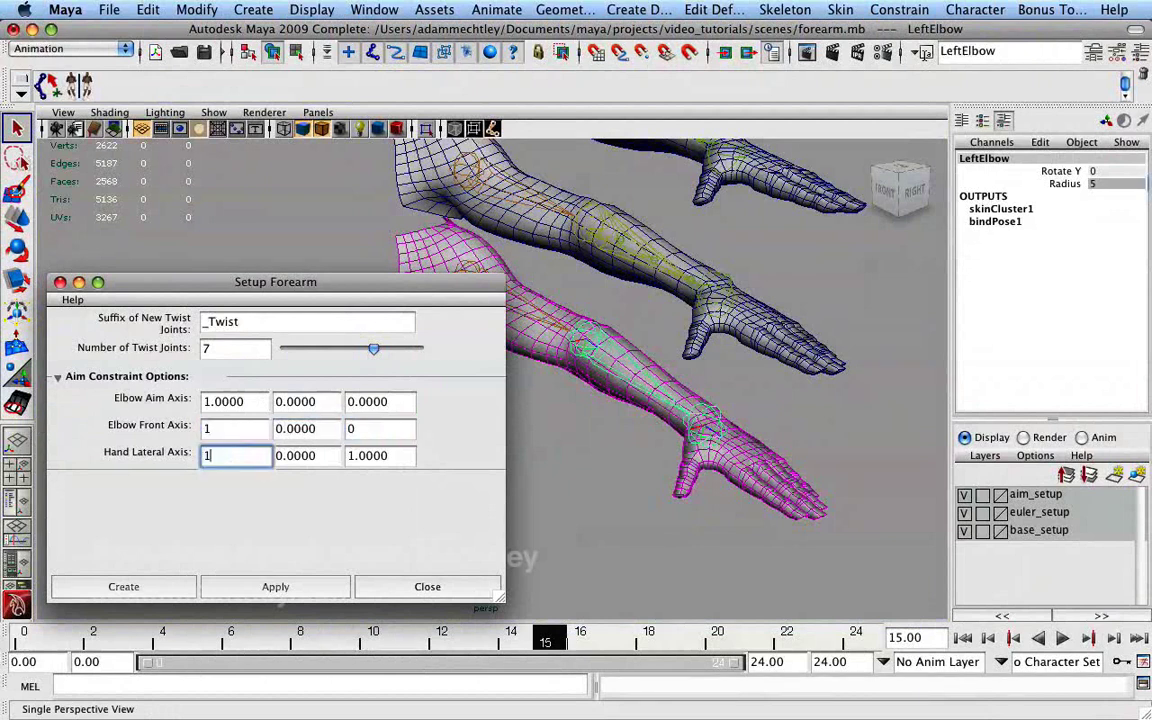
key("Tab")
key("Tab")
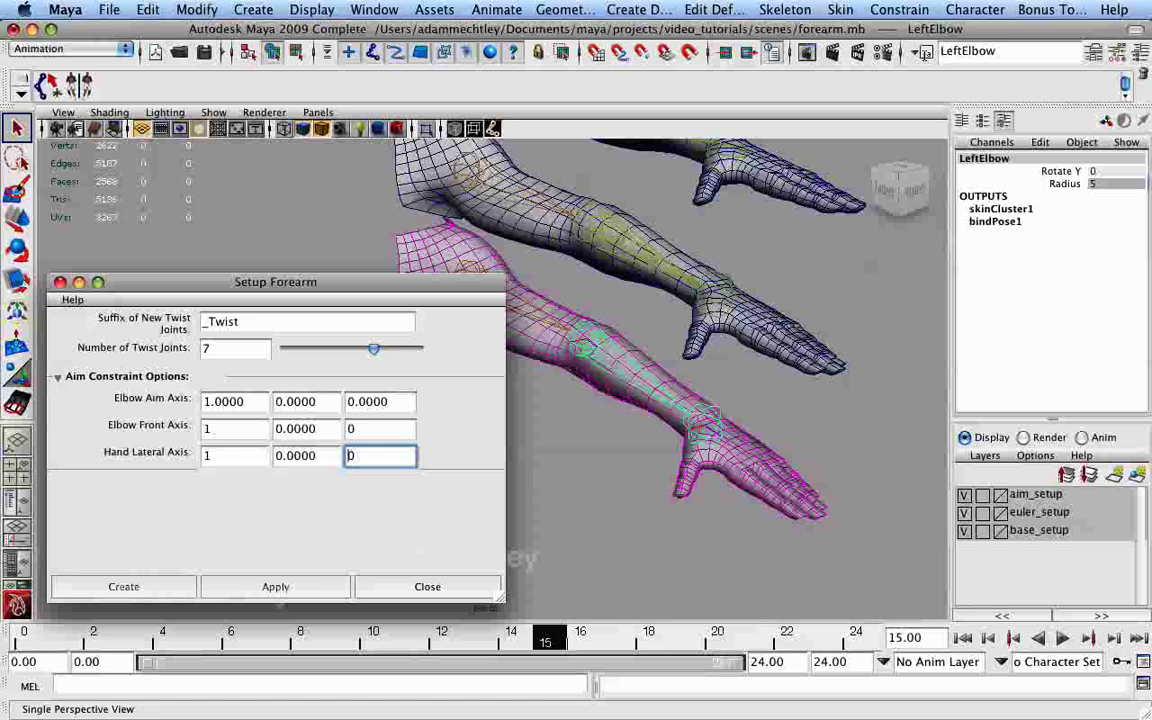
left_click(259, 404)
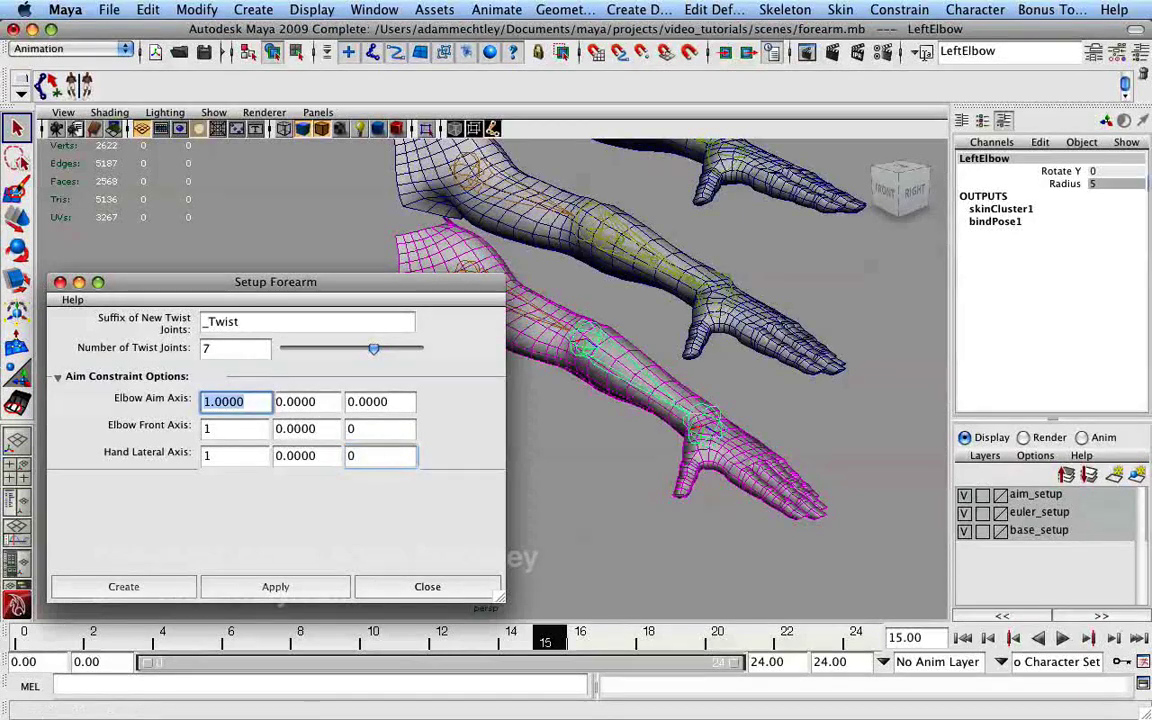
type("0")
key("Tab")
key("Tab")
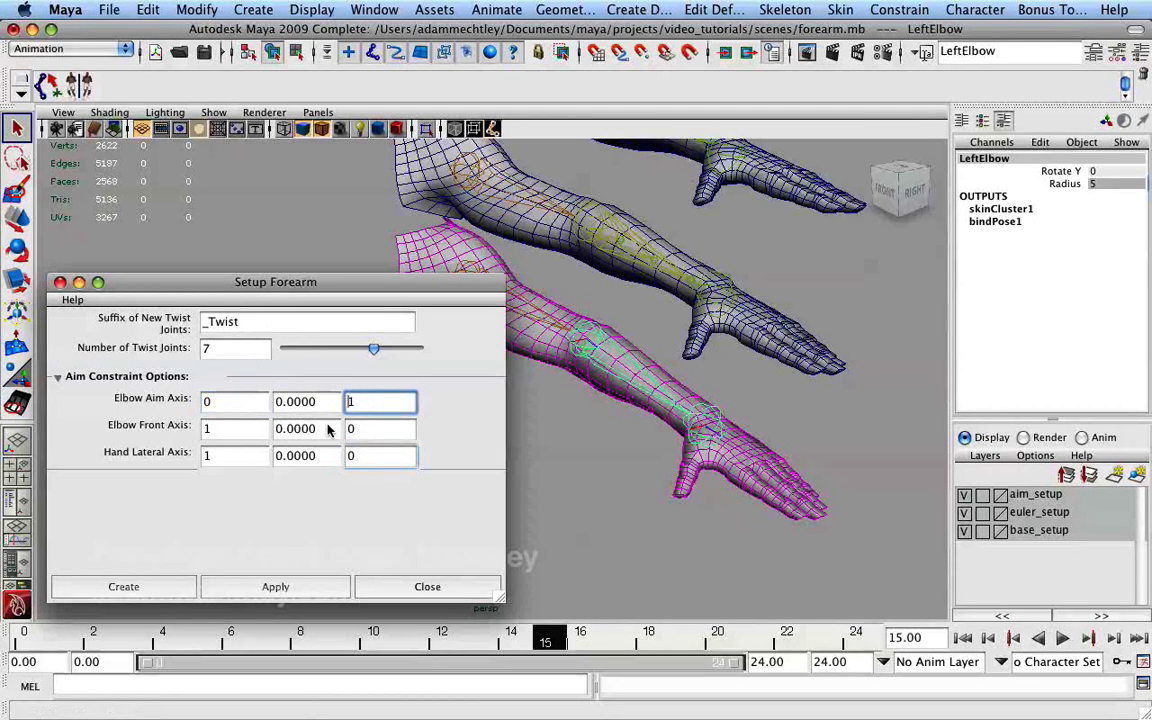
Step: Create the seven forearm twist joints from the base arm's LeftHand joint with the Setup Forearm settings
left_click(712, 420)
left_click_drag(712, 416, 745, 470, "alt")
left_click(123, 587)
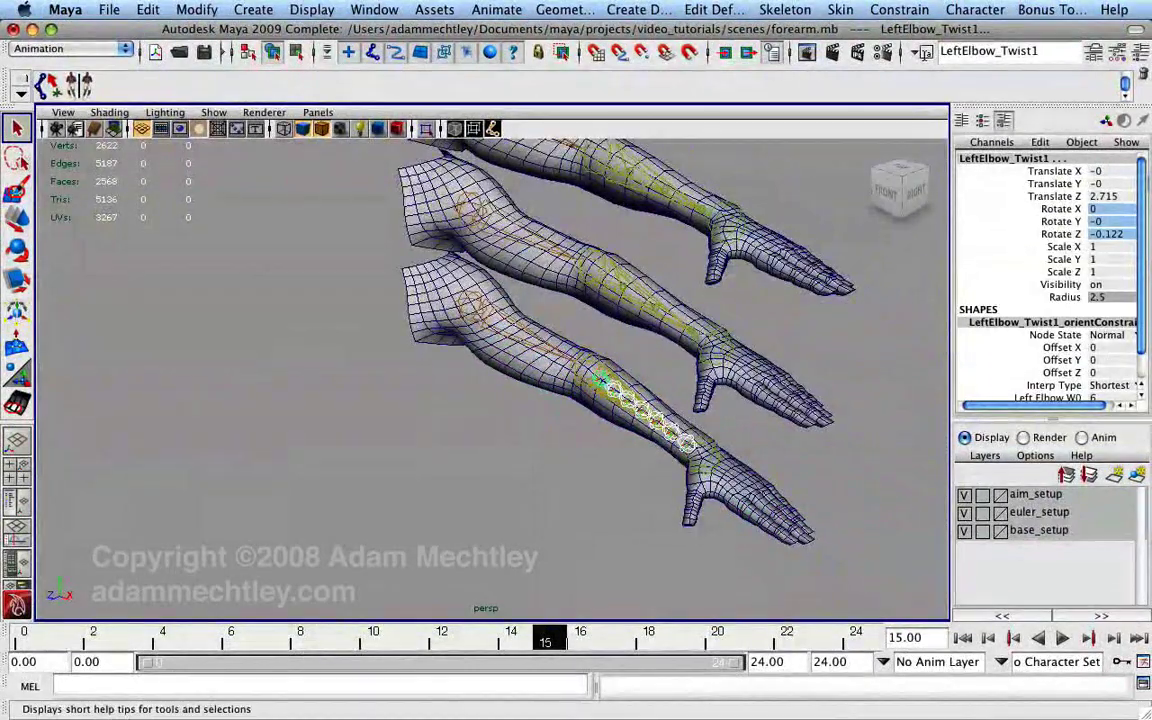
Step: Try rotating the base arm's LeftHand joint to test the new twist joints, and undo the rotations
left_click(715, 445)
left_click_drag(740, 437, 800, 386, "alt")
key("e")
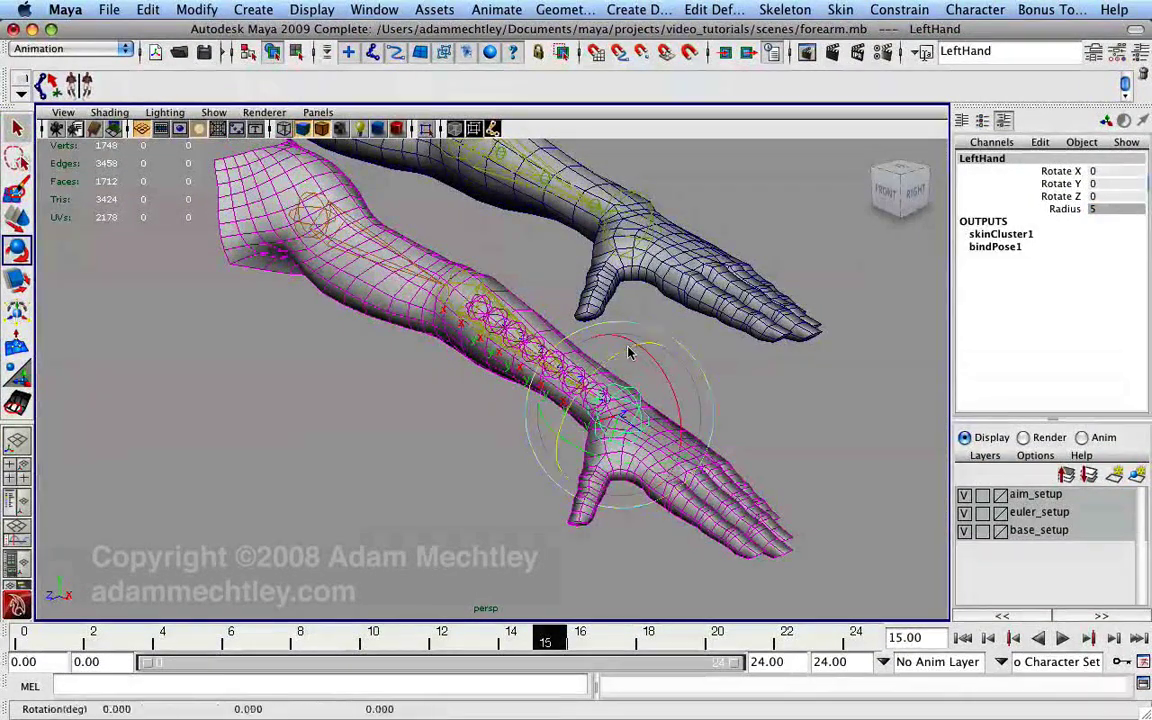
middle_click_drag(855, 433, 895, 420)
key("super+z")
left_click_drag(617, 428, 562, 426)
key("z")
key("z")
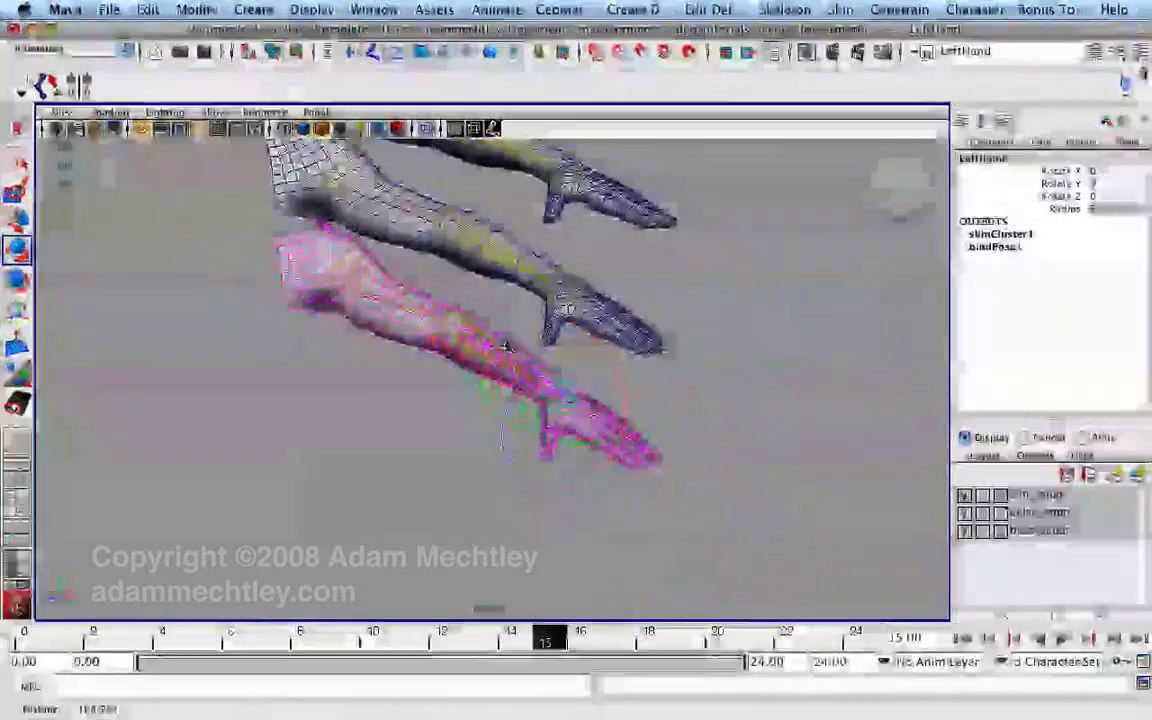
Step: Clear the selection and view all three arm rigs together
middle_click_drag(505, 346, 515, 396, "alt")
right_click_drag(515, 396, 470, 379, "alt")
left_click_drag(470, 379, 550, 419, "alt")
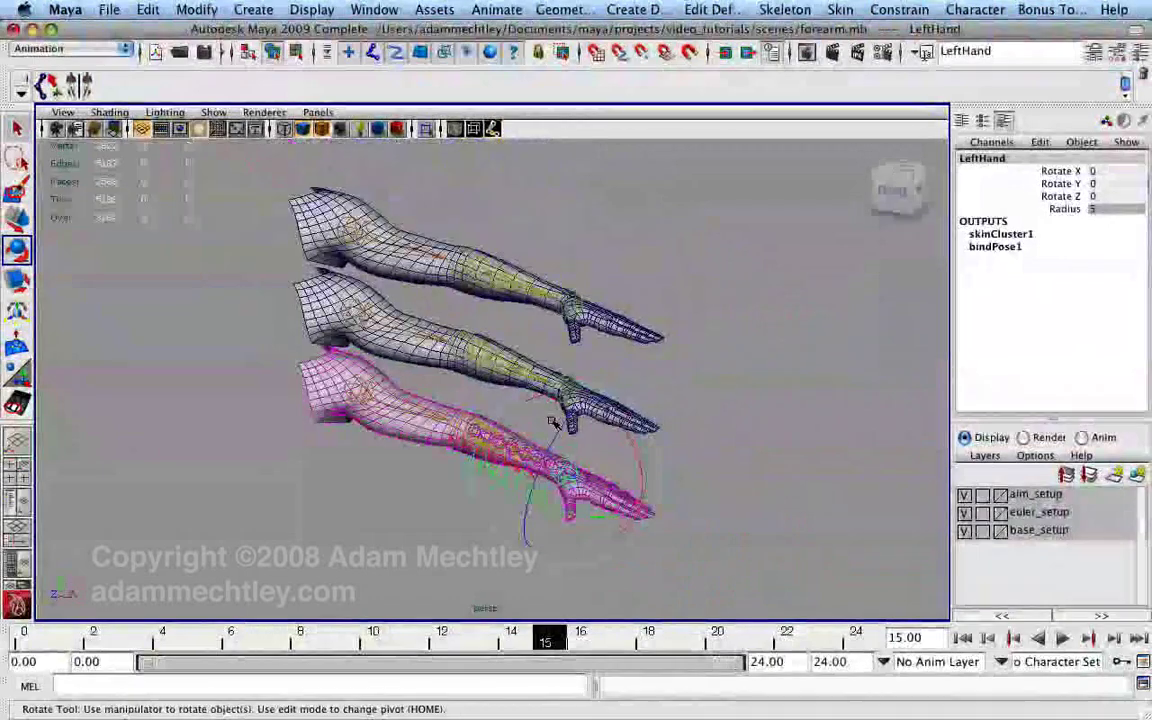
key("q")
left_click(748, 308)
left_click_drag(748, 308, 767, 345, "alt")
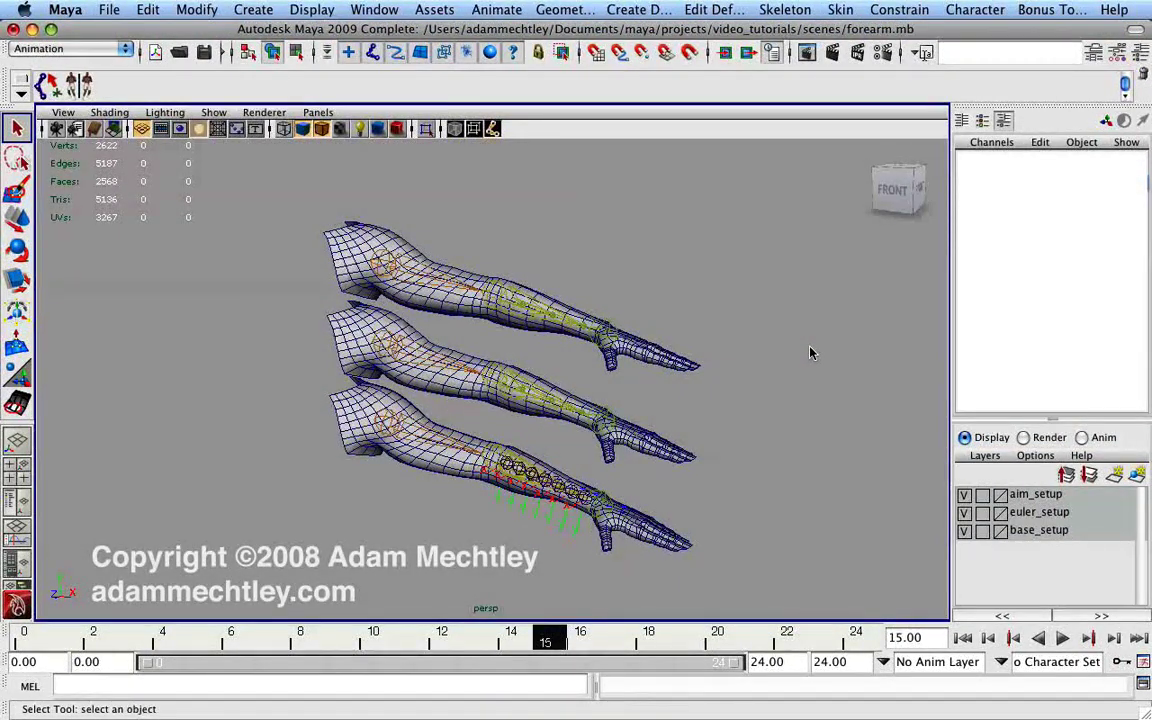